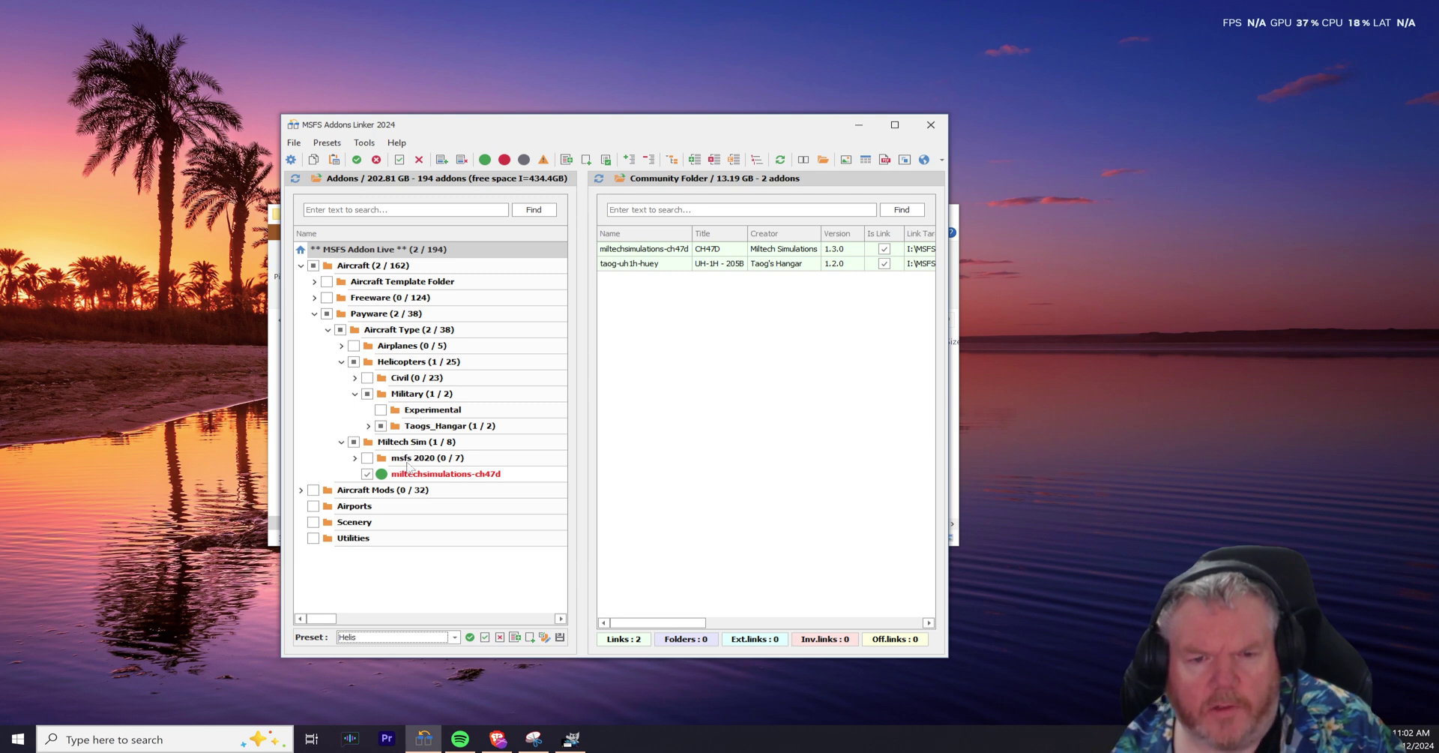
- Select miltechsimulations-ch47d and update the Helis preset, which fails with an access-denied error on Helis.preset
{"action": "left_click", "coordinate": [441, 474]}
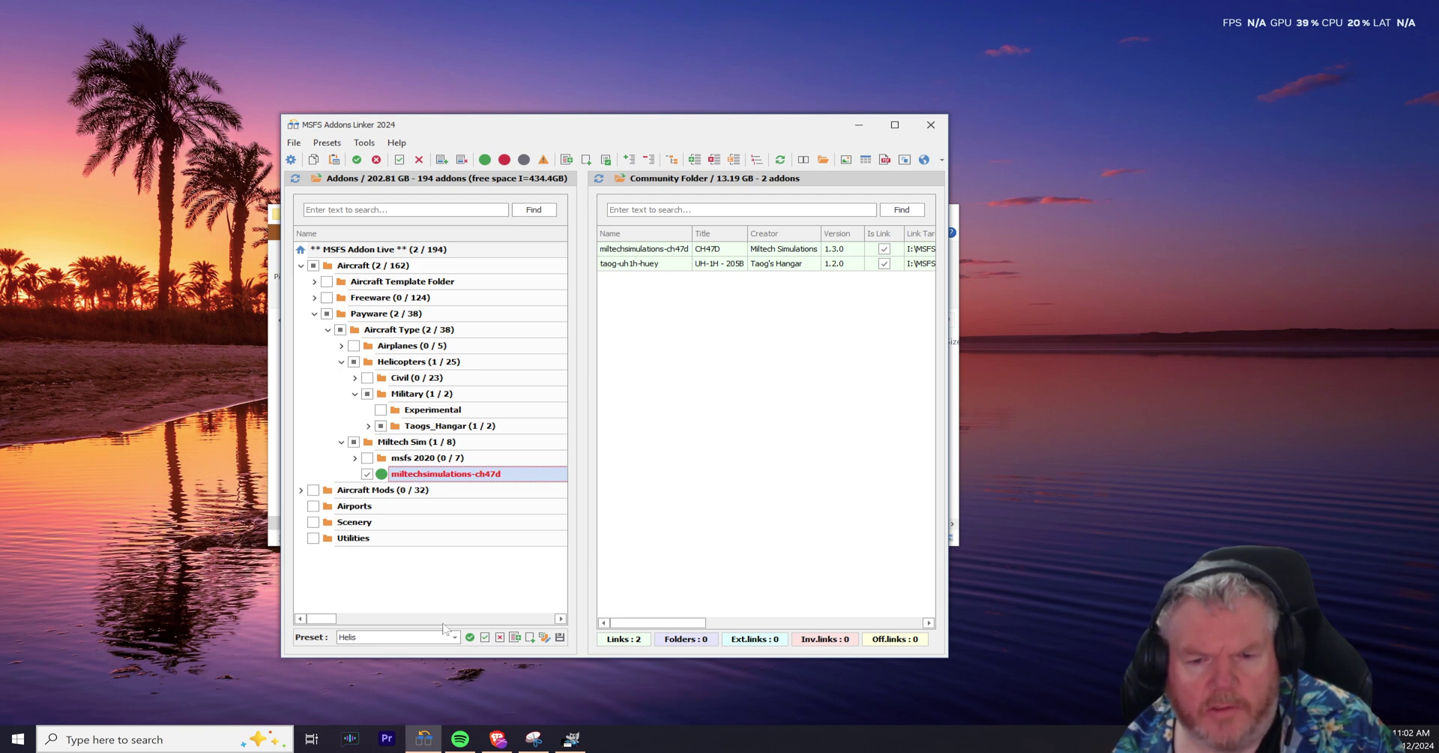
{"action": "left_click", "coordinate": [560, 637]}
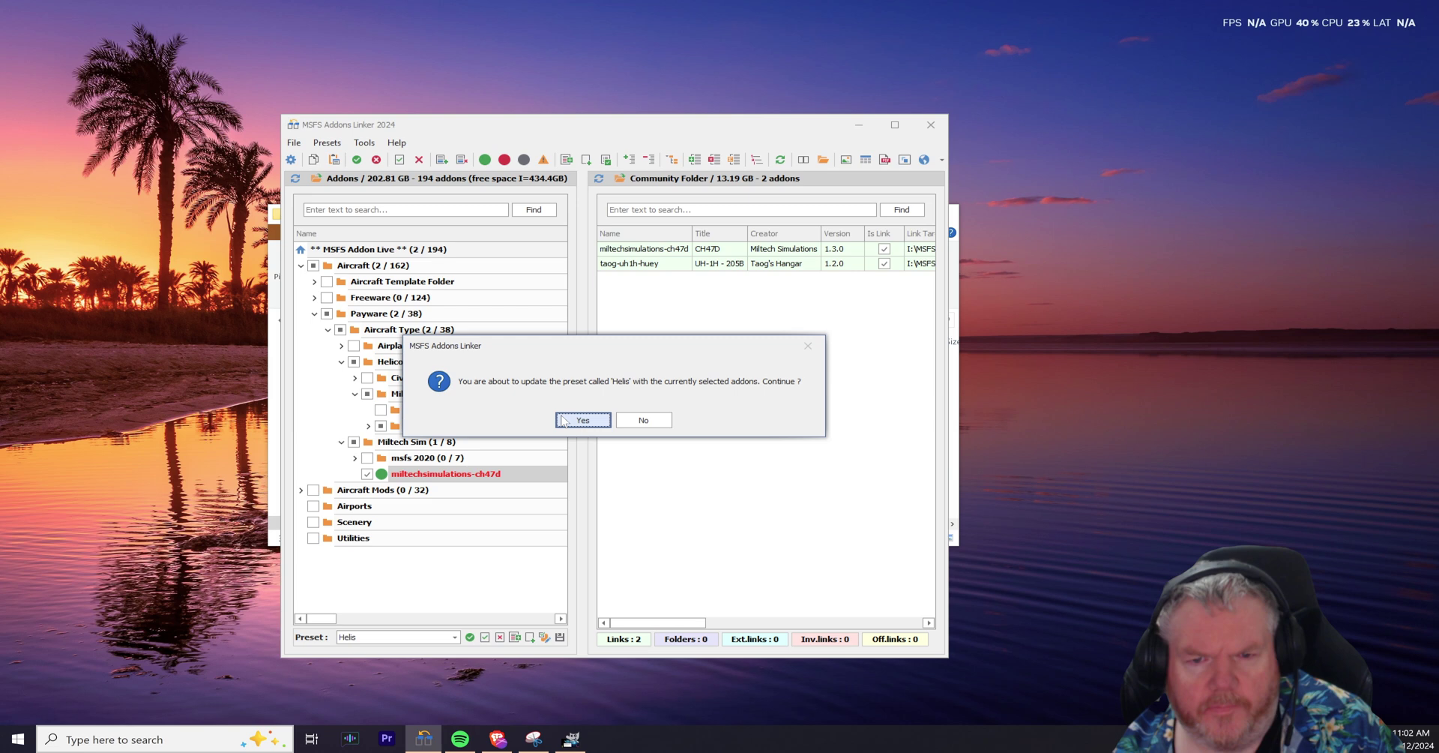
{"action": "left_click", "coordinate": [585, 421]}
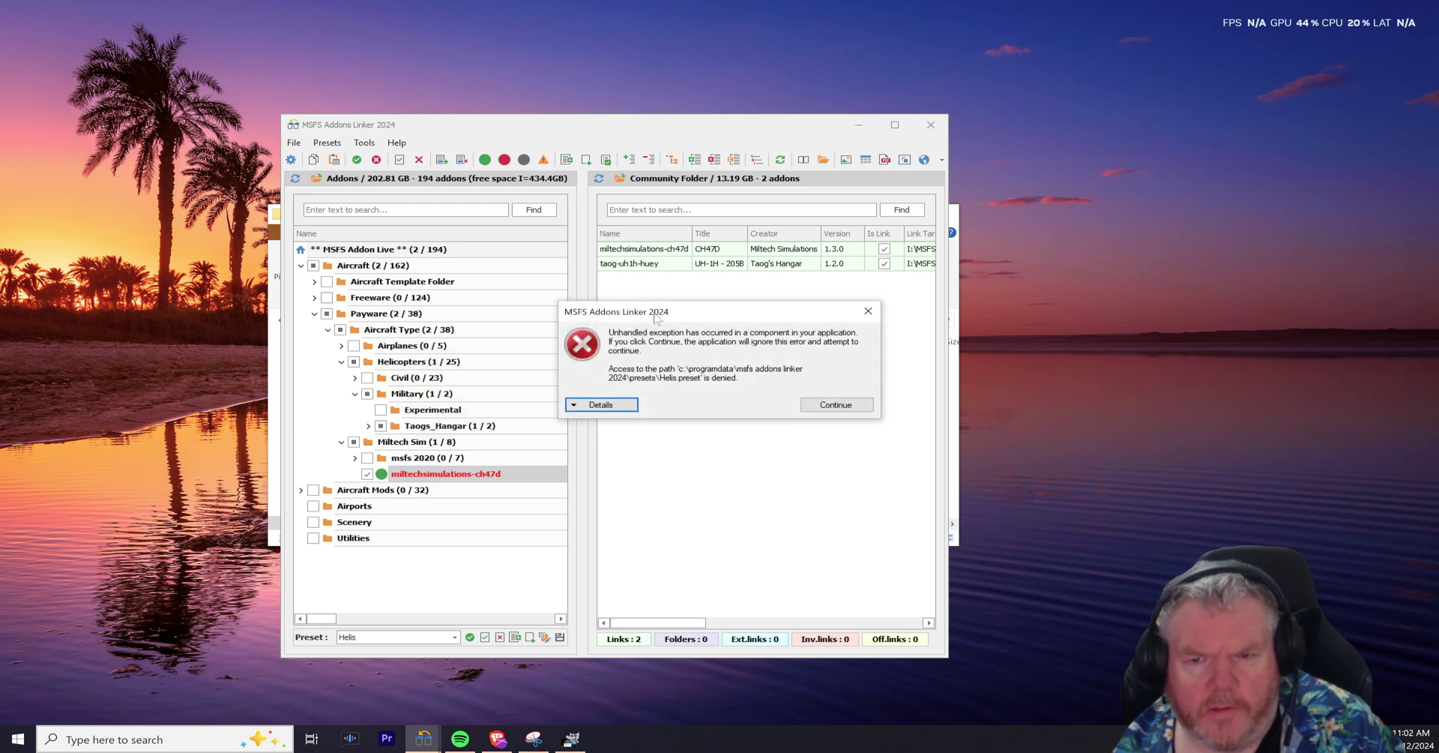
{"action": "left_click_drag", "start_coordinate": [654, 315], "coordinate": [598, 312]}
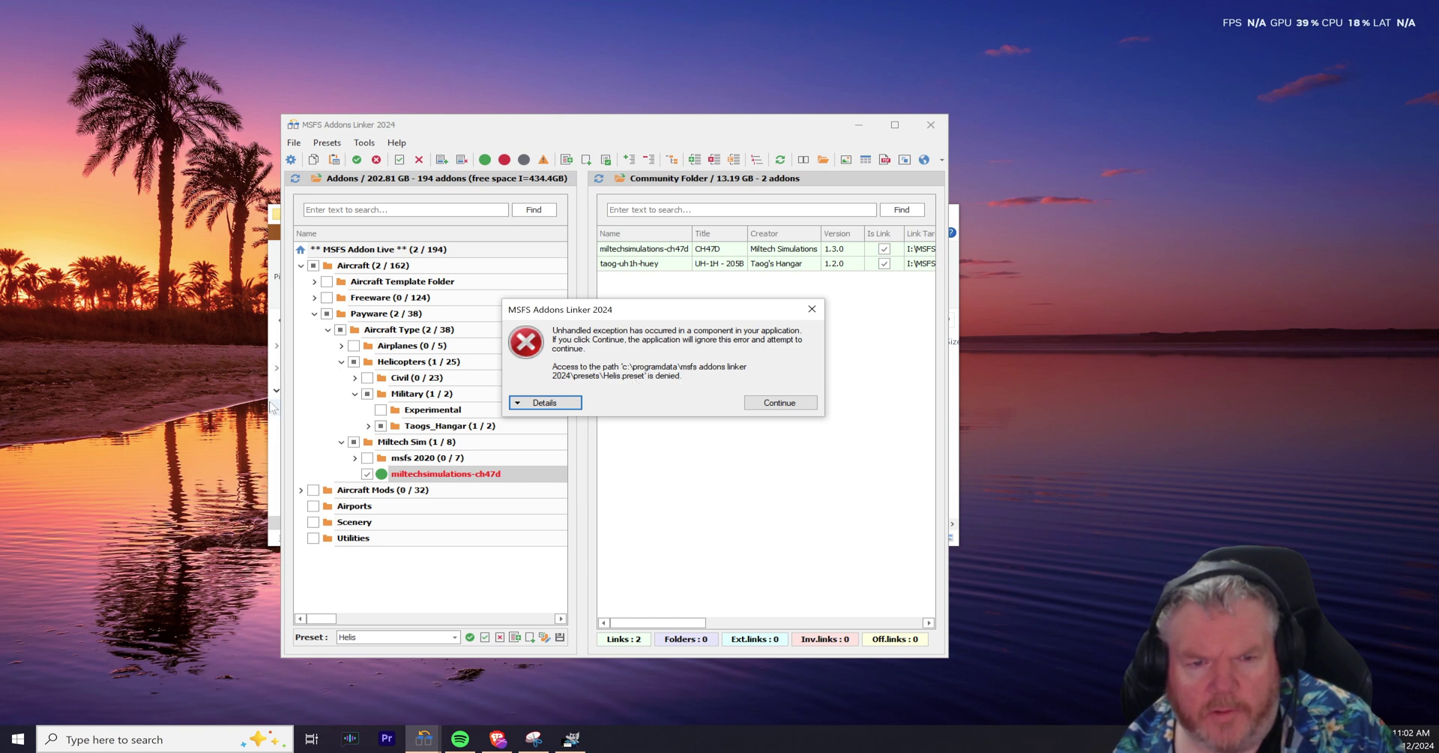
- Bring the Explorer Presets window in front of the addons linker and move it to reveal its path
{"action": "left_click", "coordinate": [275, 465]}
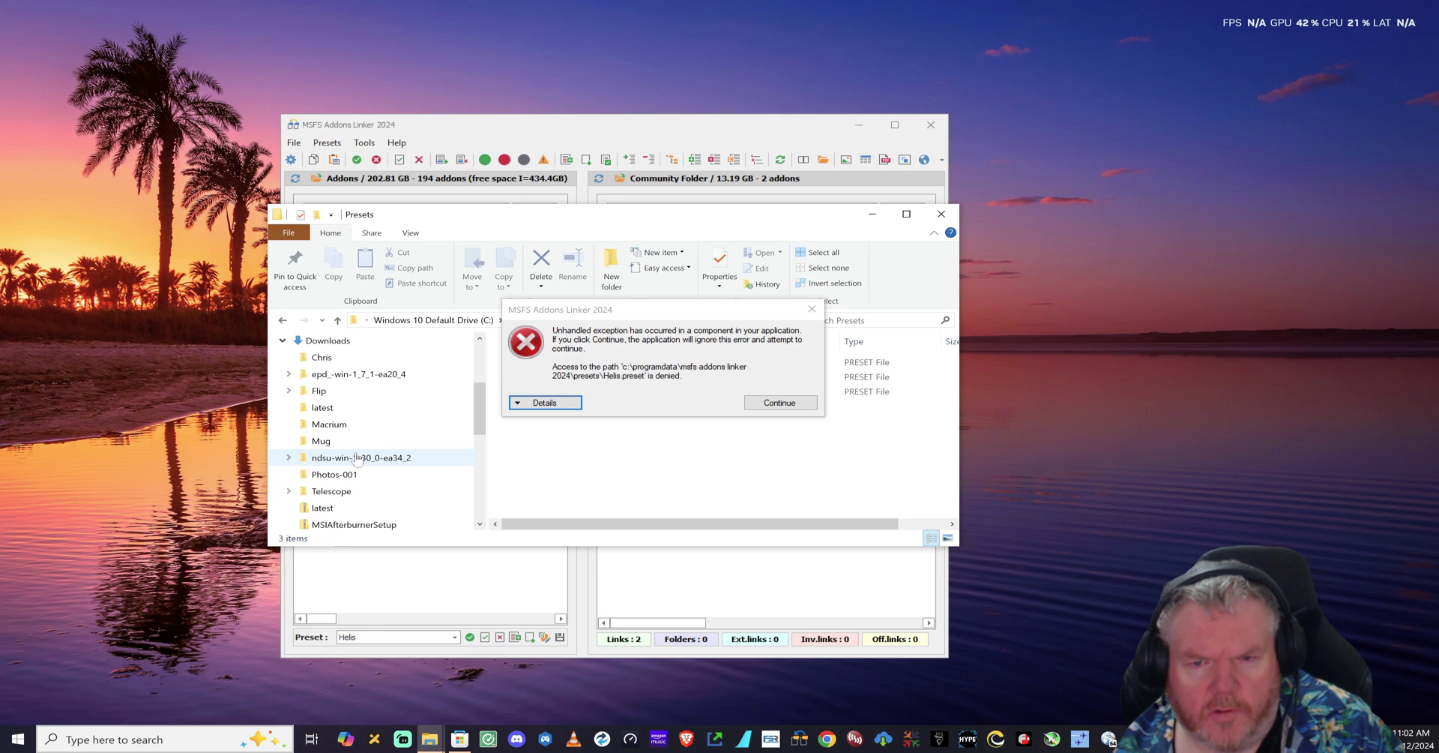
{"action": "left_click", "coordinate": [606, 314]}
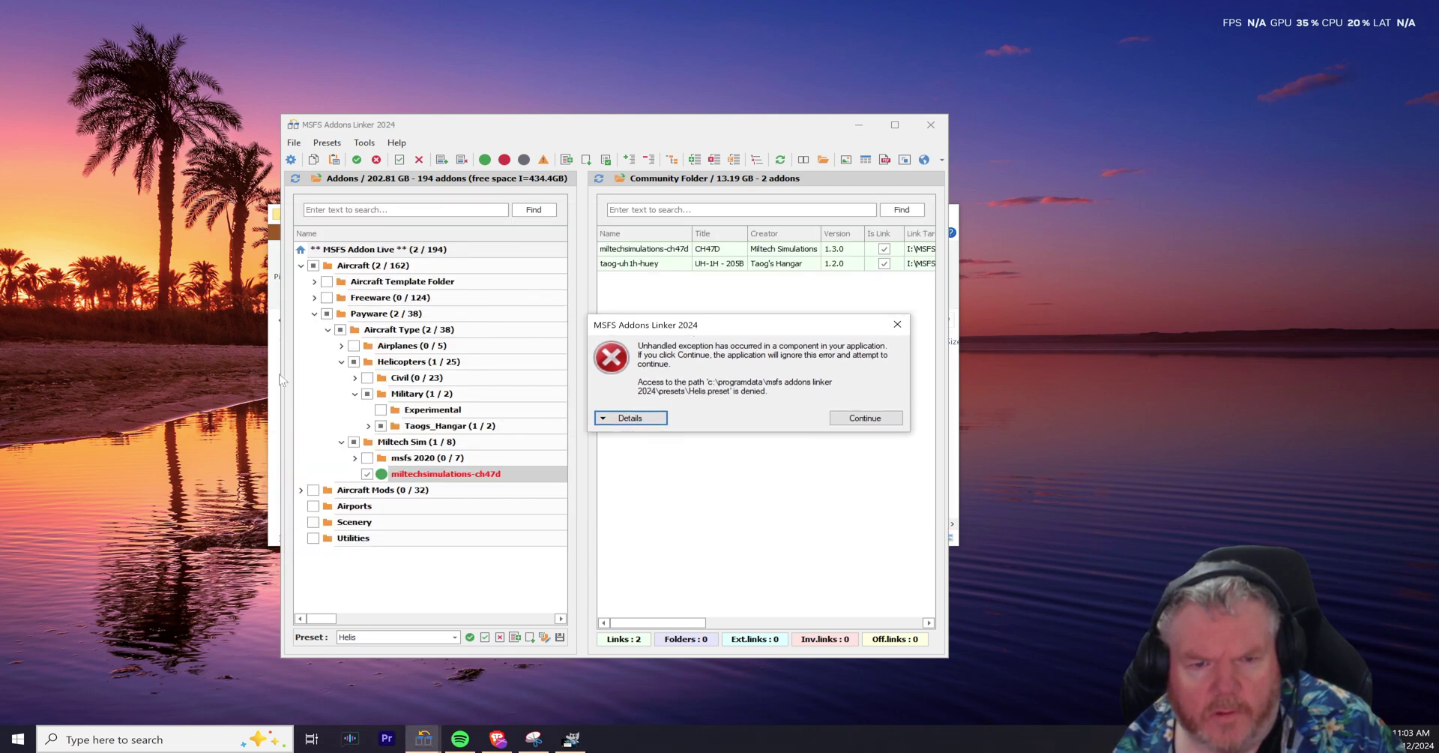
{"action": "left_click", "coordinate": [269, 223]}
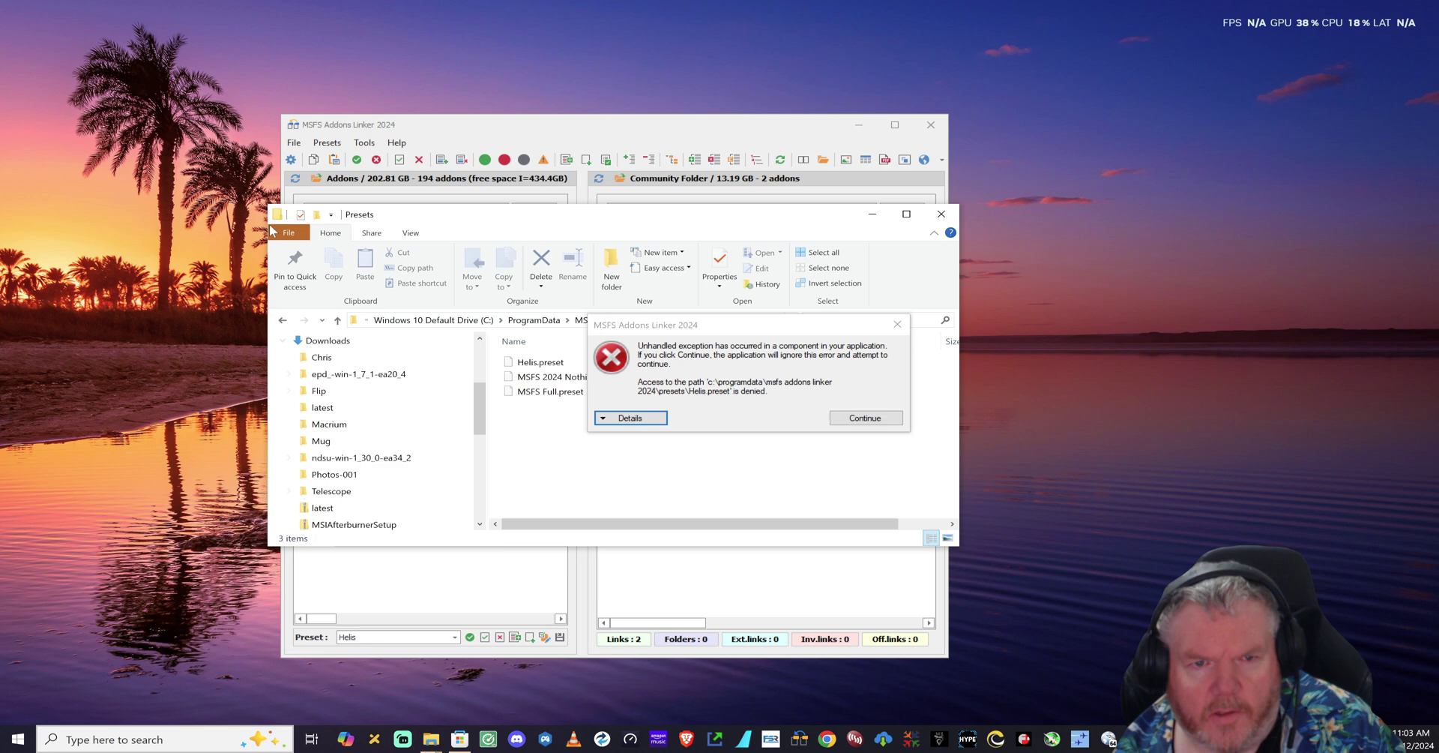
{"action": "left_click_drag", "start_coordinate": [501, 223], "coordinate": [510, 155]}
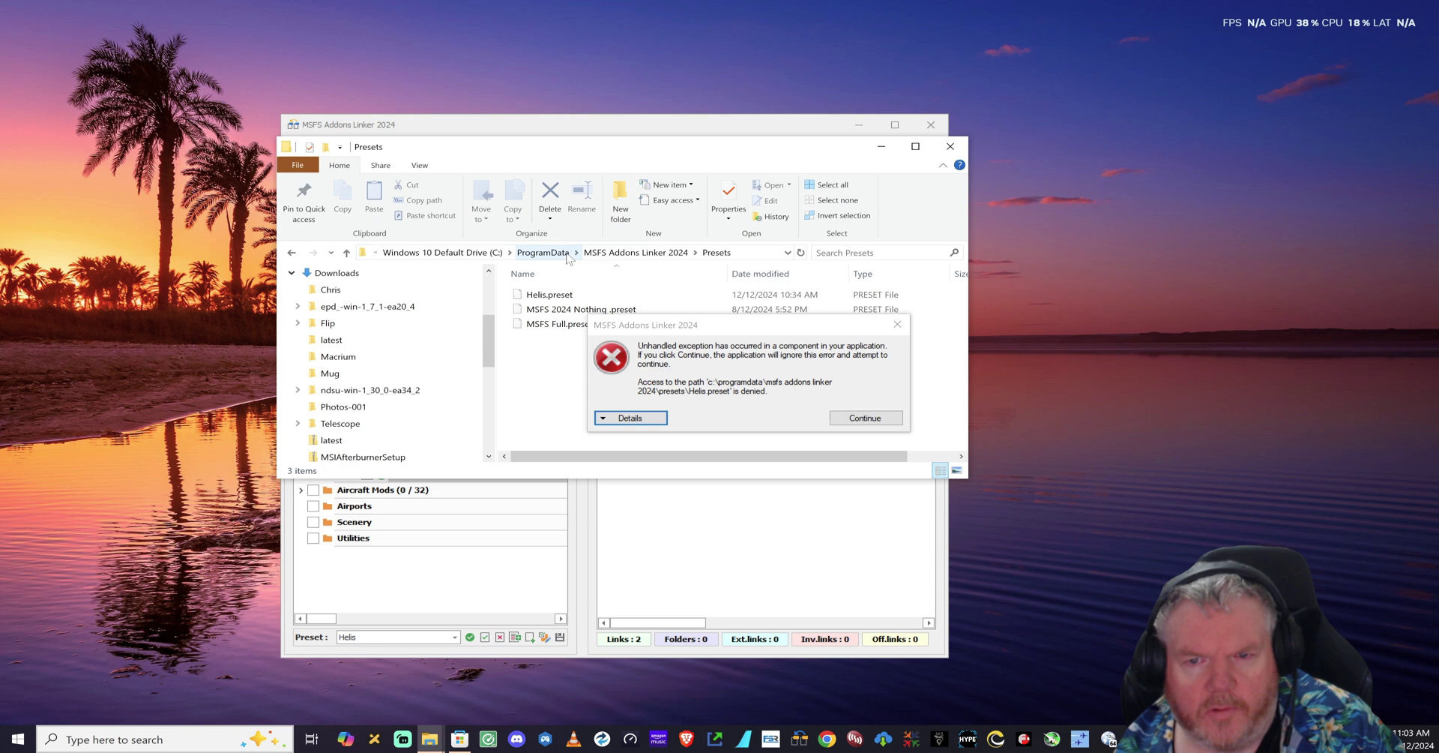
- Open MSFS Addons Linker 2024 > Presets, select Helis.preset, then return up to ProgramData
{"action": "left_click", "coordinate": [627, 252]}
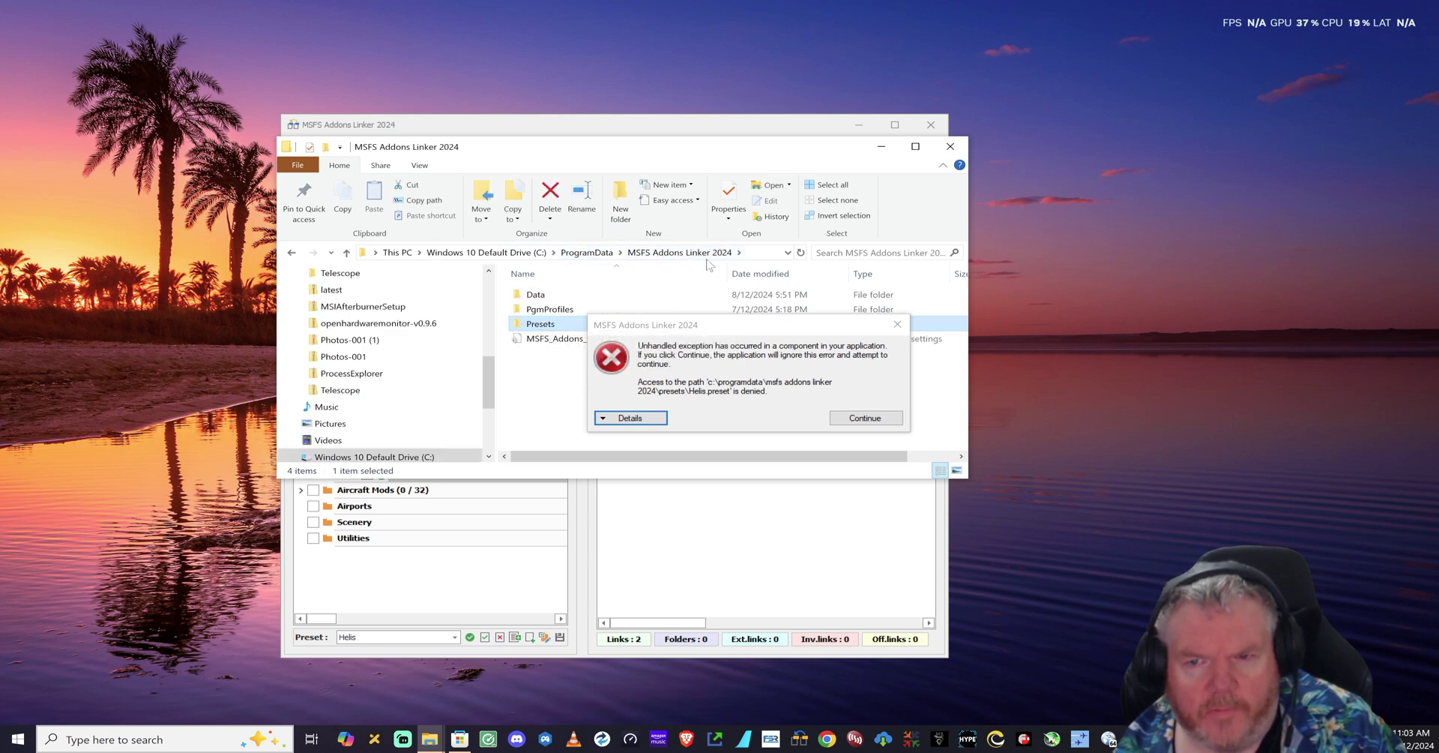
{"action": "double_click", "coordinate": [540, 326]}
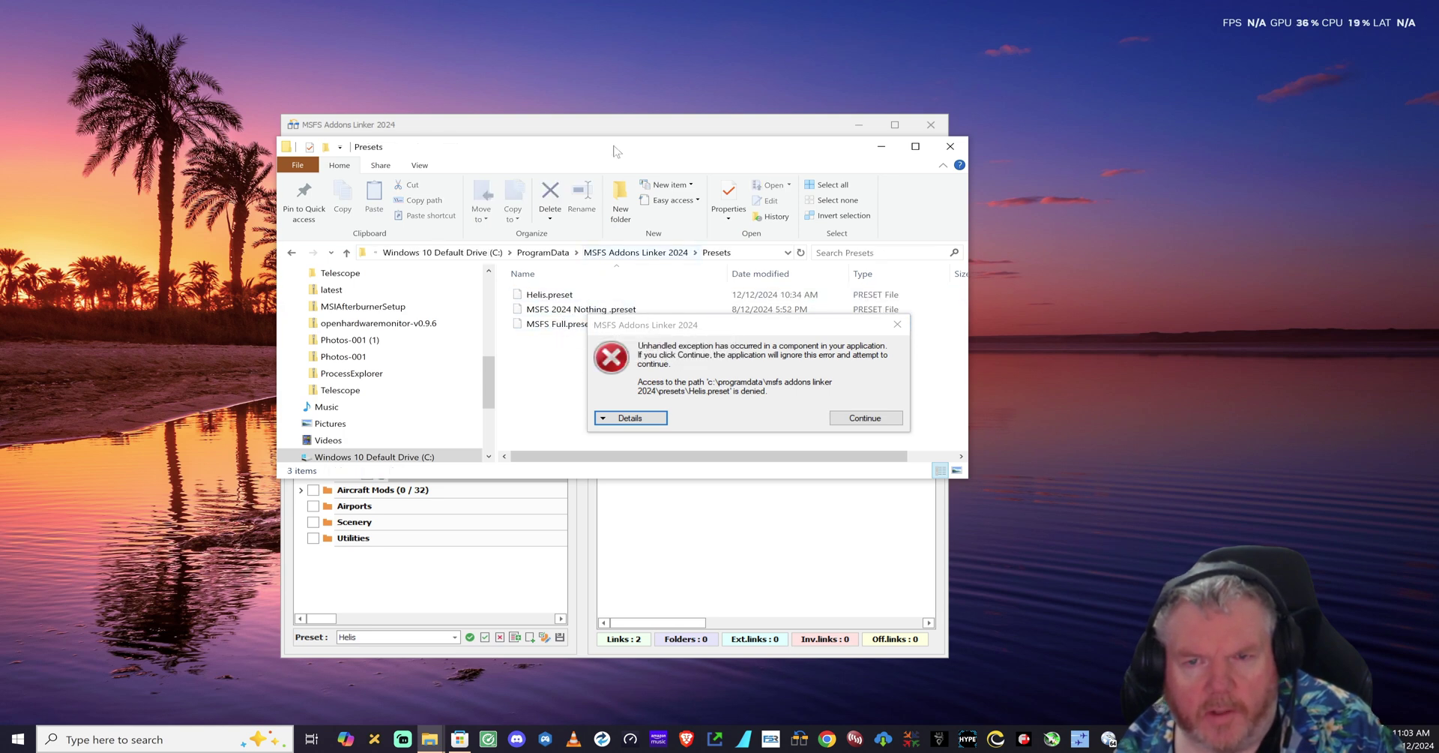
{"action": "left_click_drag", "start_coordinate": [599, 158], "coordinate": [474, 213]}
{"action": "left_click", "coordinate": [431, 349]}
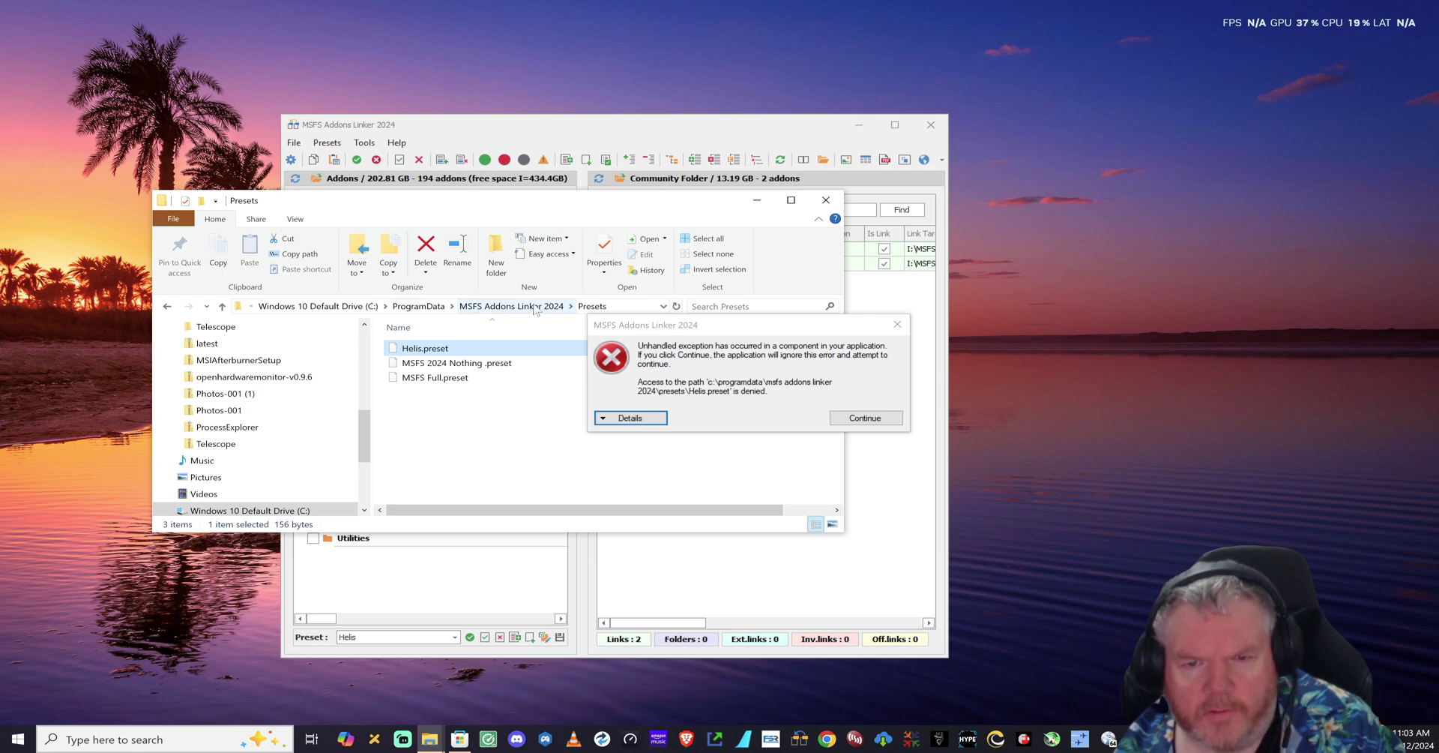
{"action": "left_click", "coordinate": [419, 306]}
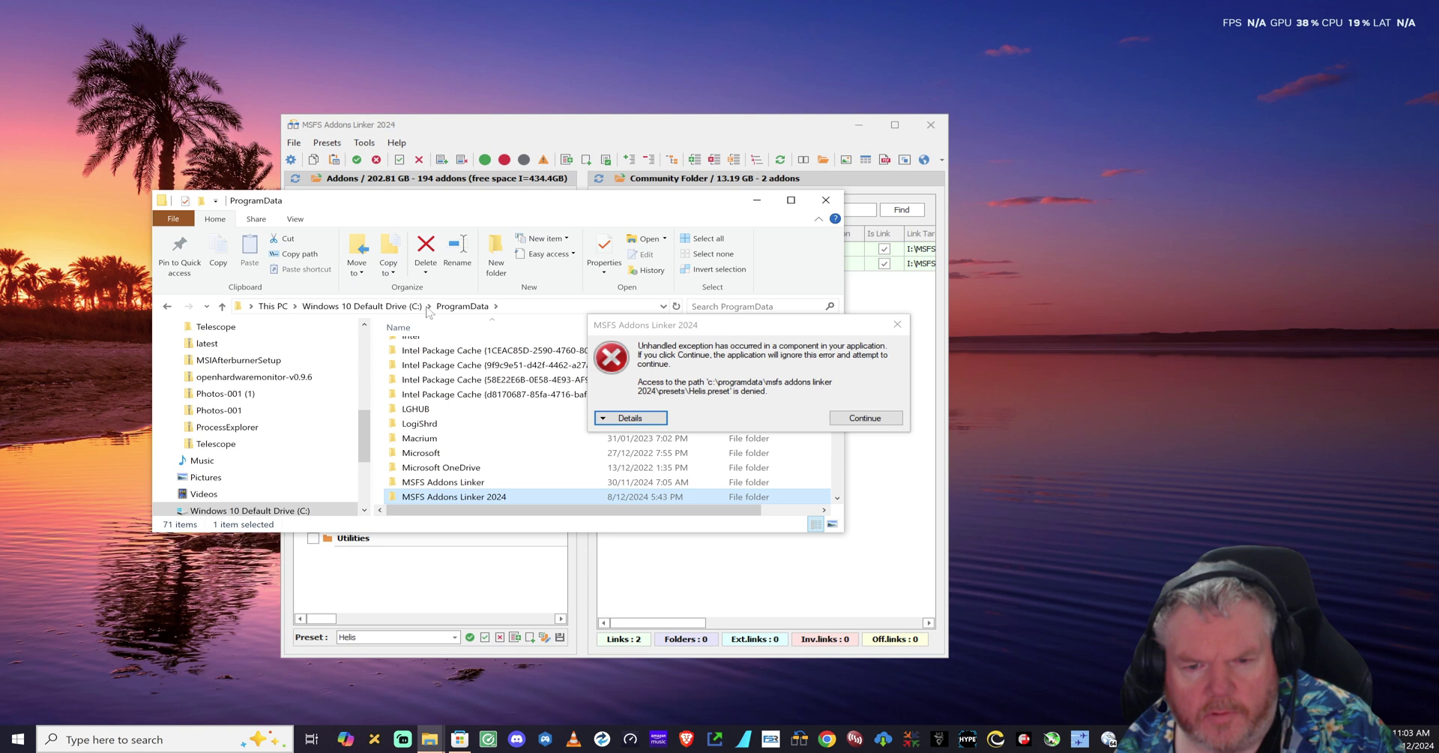
- Open the MSFS Addons Linker 2024 folder's Properties and select Users on the Security tab
{"action": "right_click", "coordinate": [463, 496]}
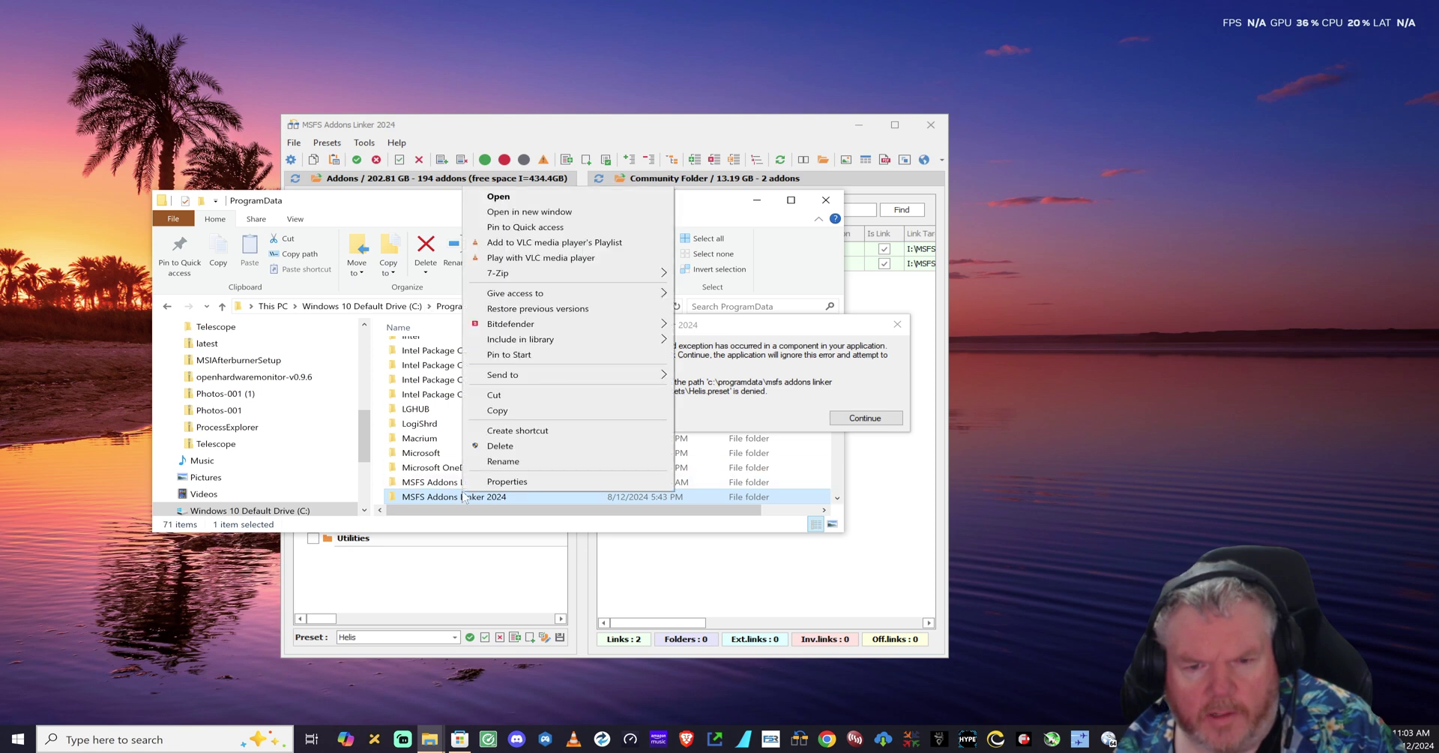
{"action": "left_click", "coordinate": [492, 483]}
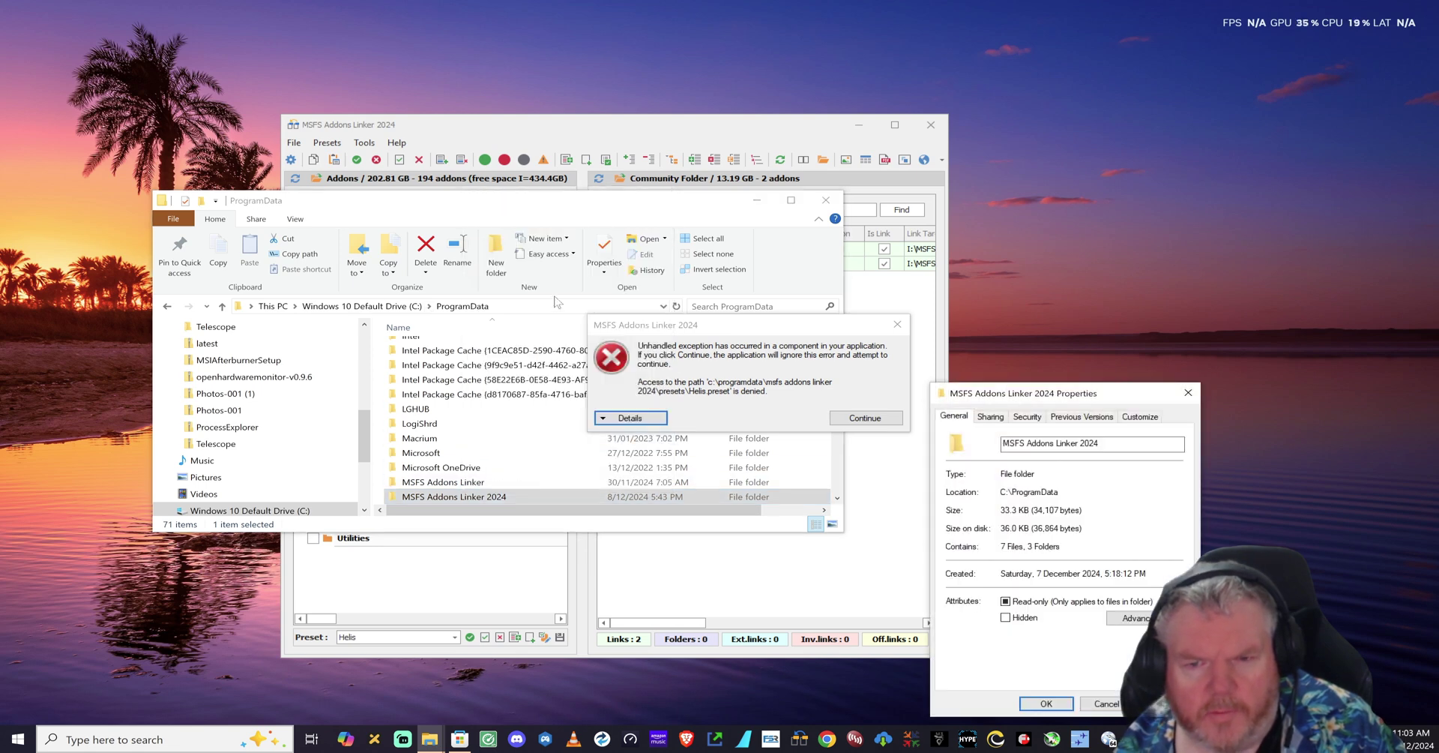
{"action": "left_click_drag", "start_coordinate": [1018, 391], "coordinate": [421, 176]}
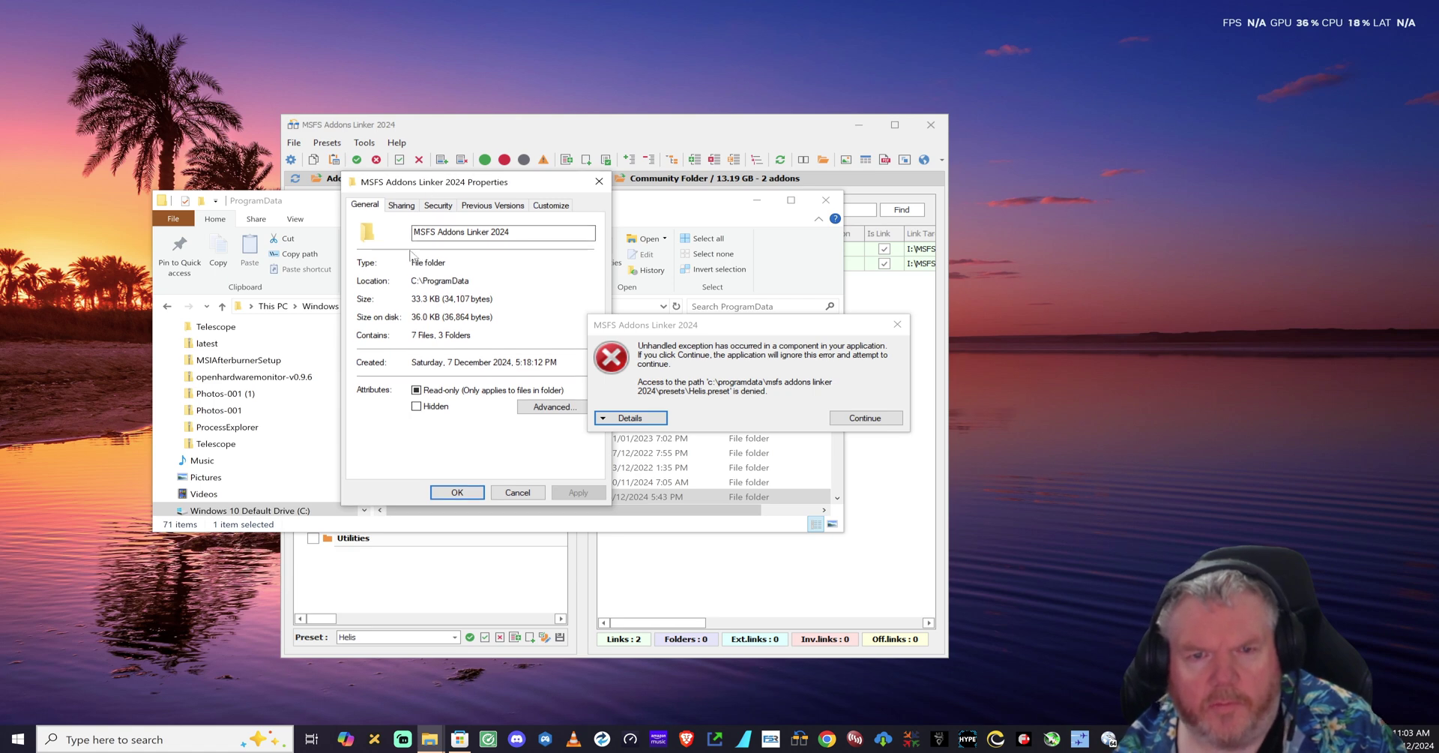
{"action": "left_click", "coordinate": [439, 205]}
{"action": "left_click", "coordinate": [380, 296]}
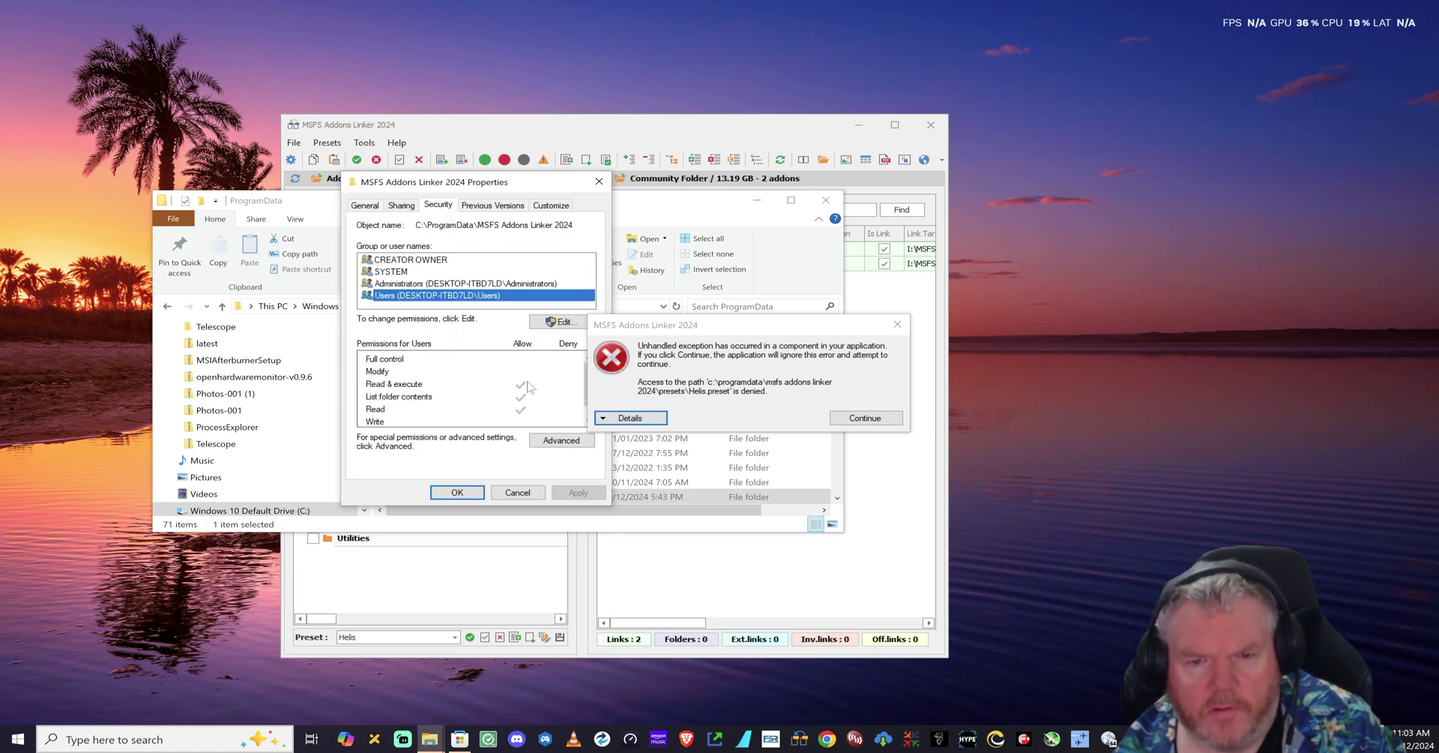
{"action": "left_click", "coordinate": [407, 424]}
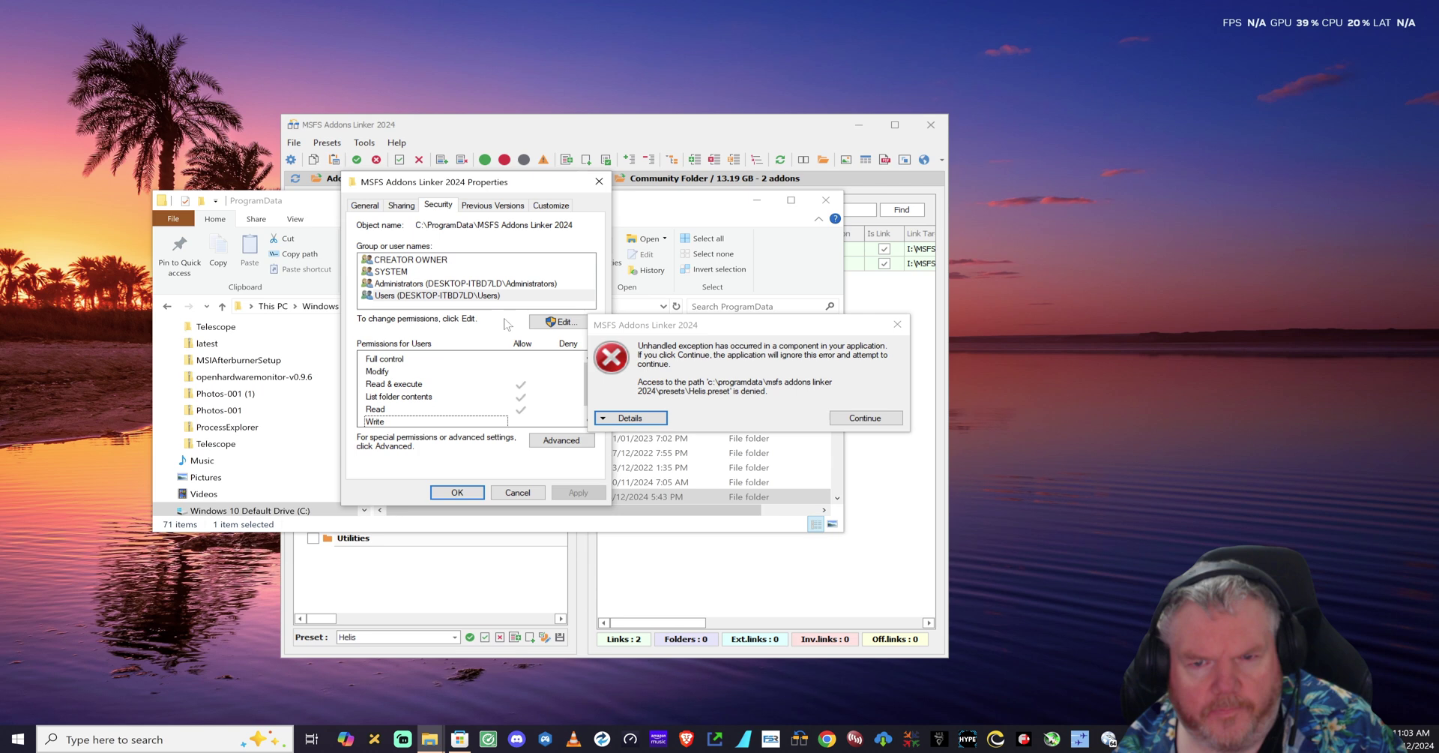
- Grant the Users group Allow Full control on the folder and confirm with OK
{"action": "left_click", "coordinate": [557, 322]}
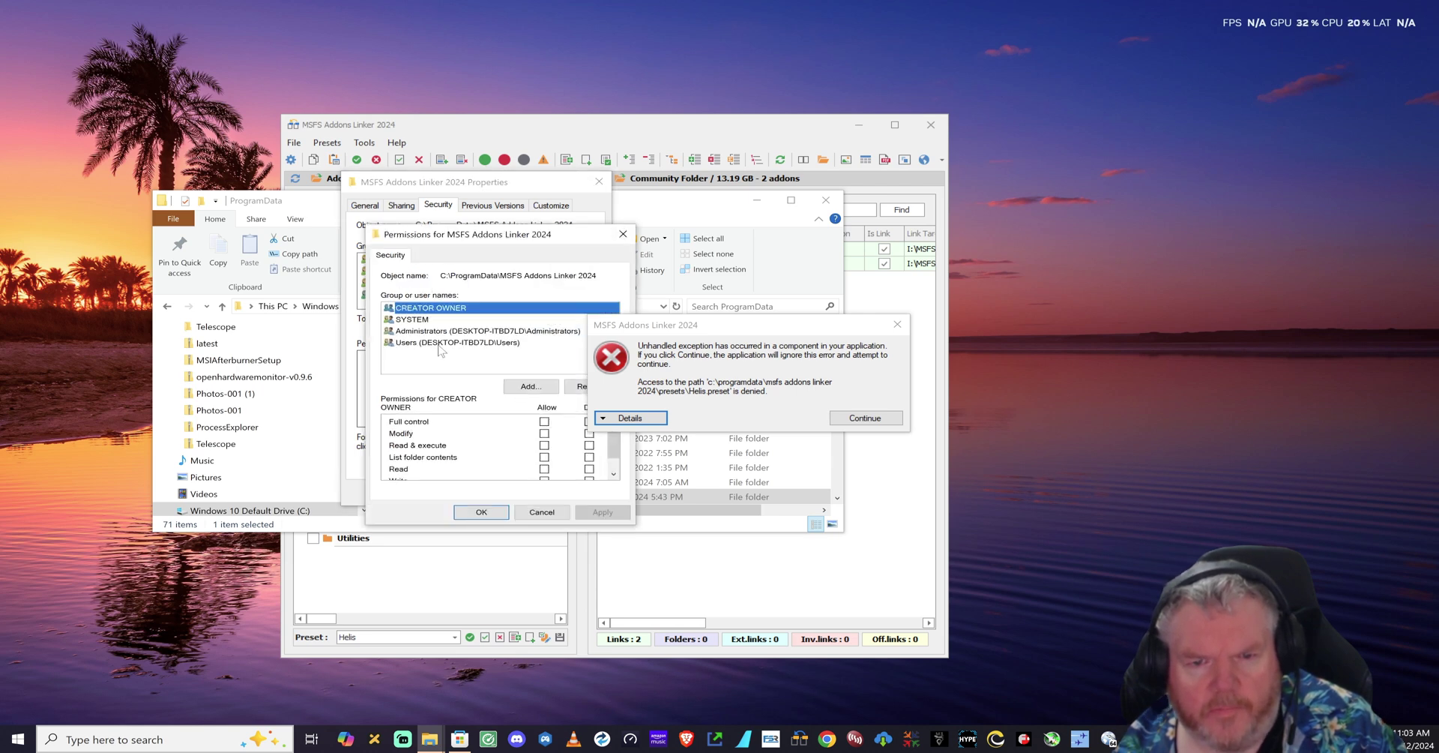
{"action": "left_click", "coordinate": [420, 344]}
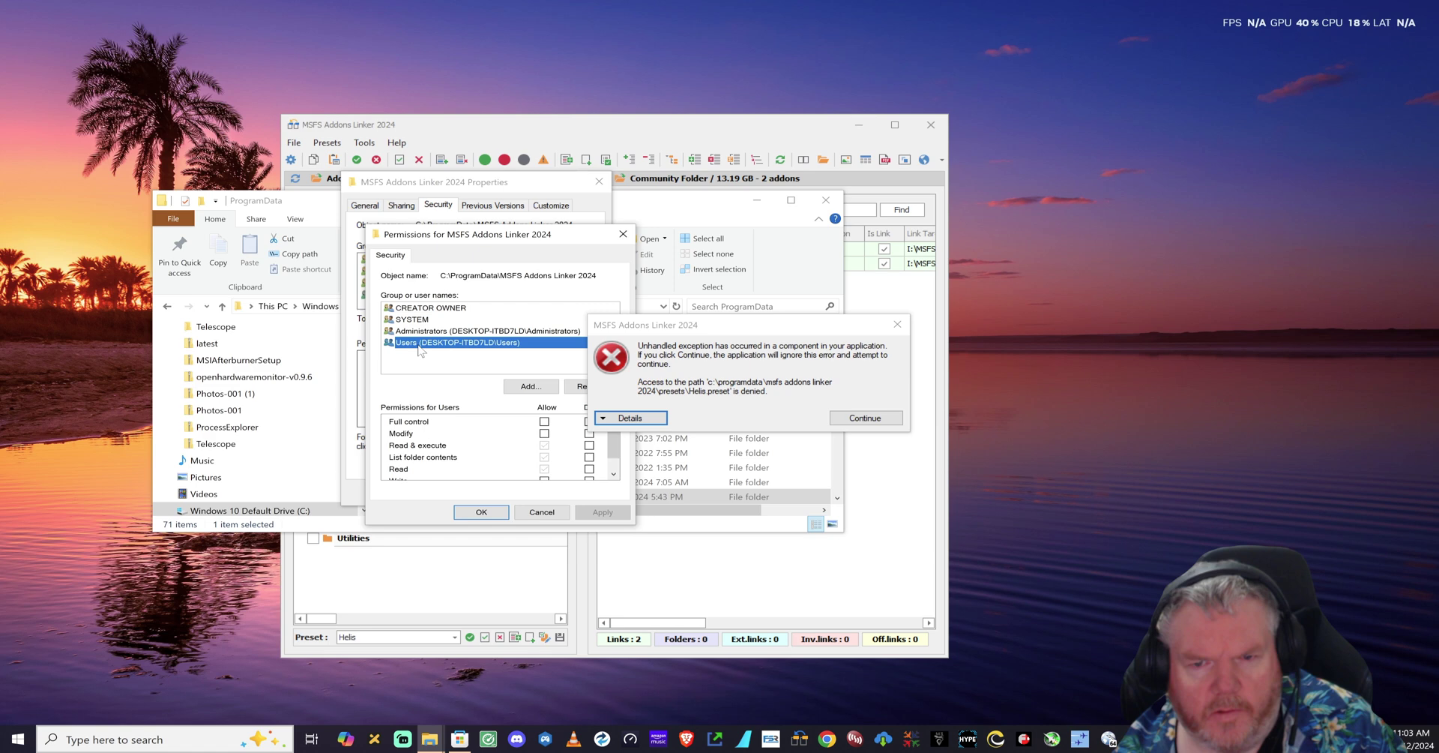
{"action": "left_click_drag", "start_coordinate": [473, 250], "coordinate": [396, 196]}
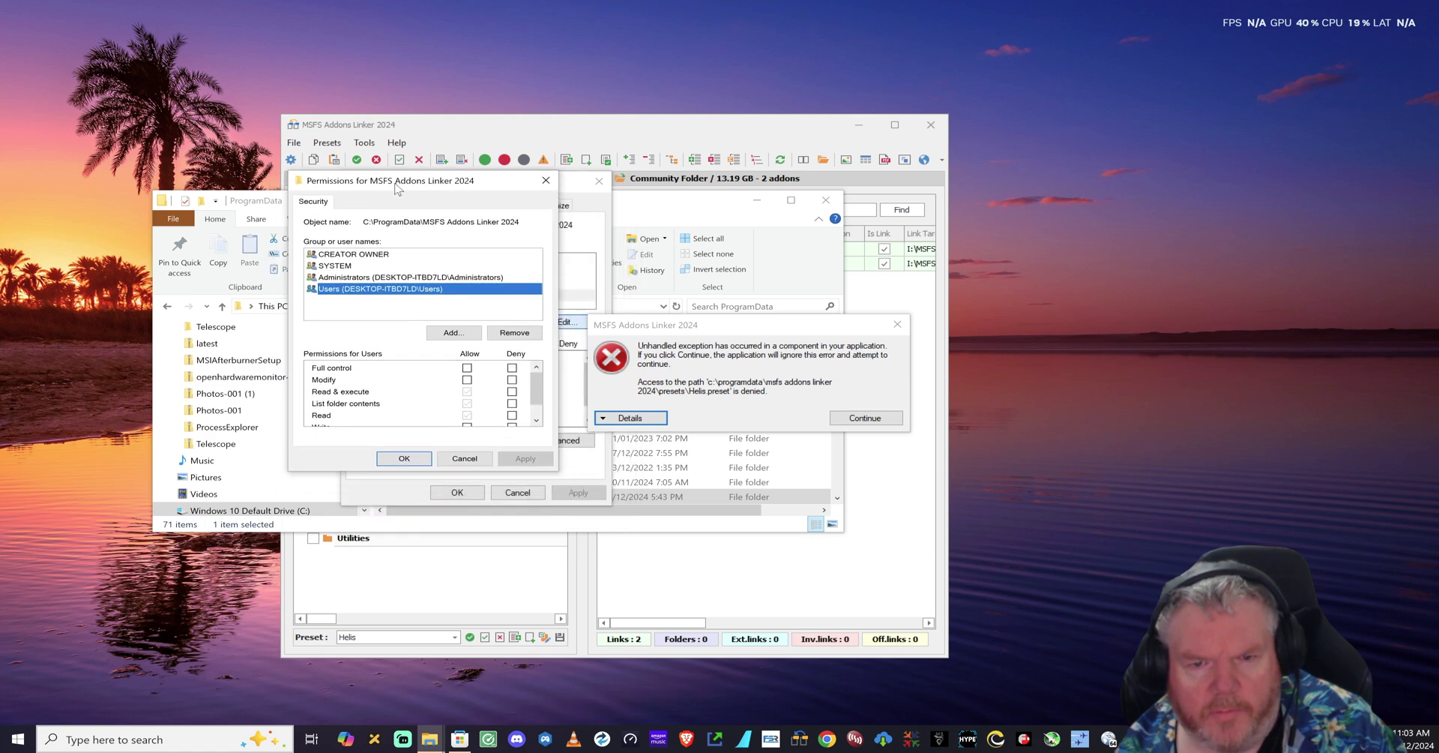
{"action": "left_click", "coordinate": [467, 367]}
{"action": "left_click", "coordinate": [531, 463]}
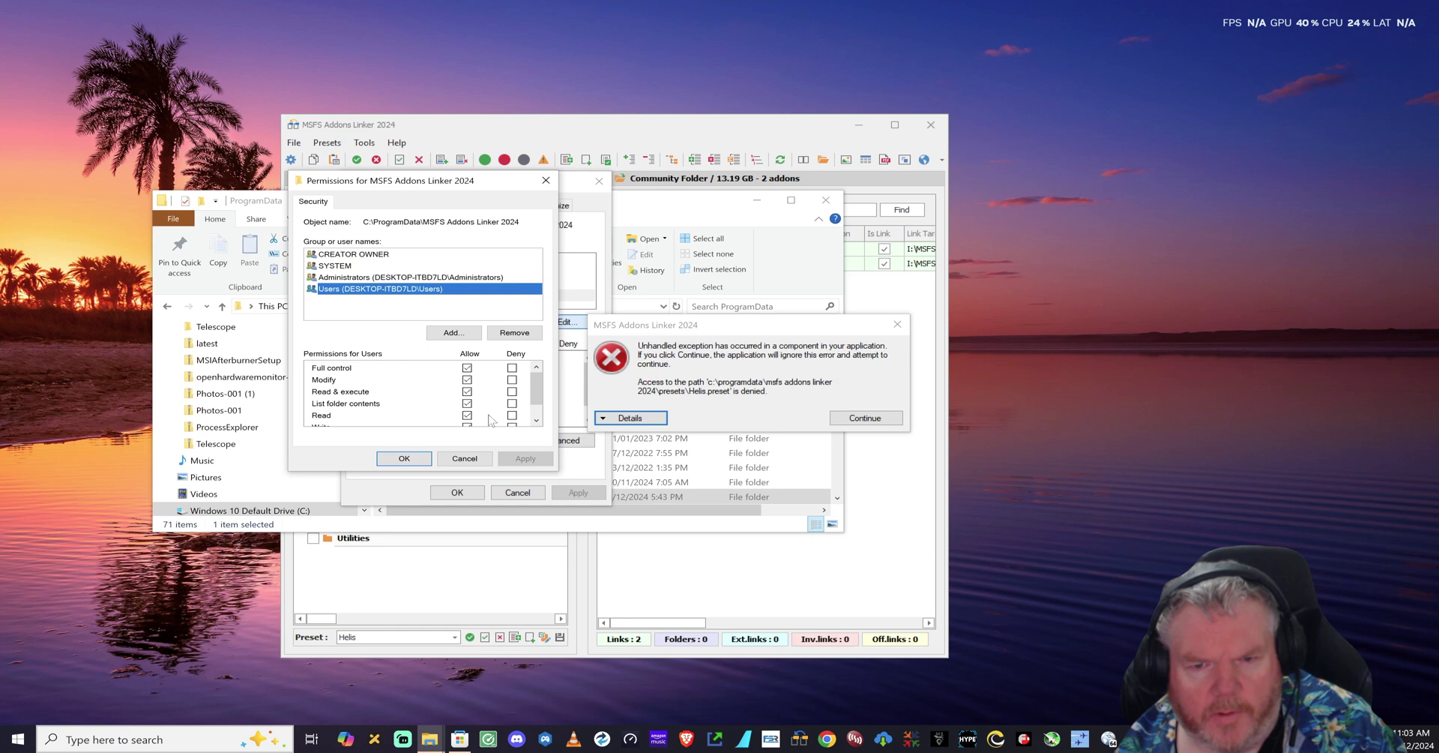
{"action": "left_click", "coordinate": [404, 459]}
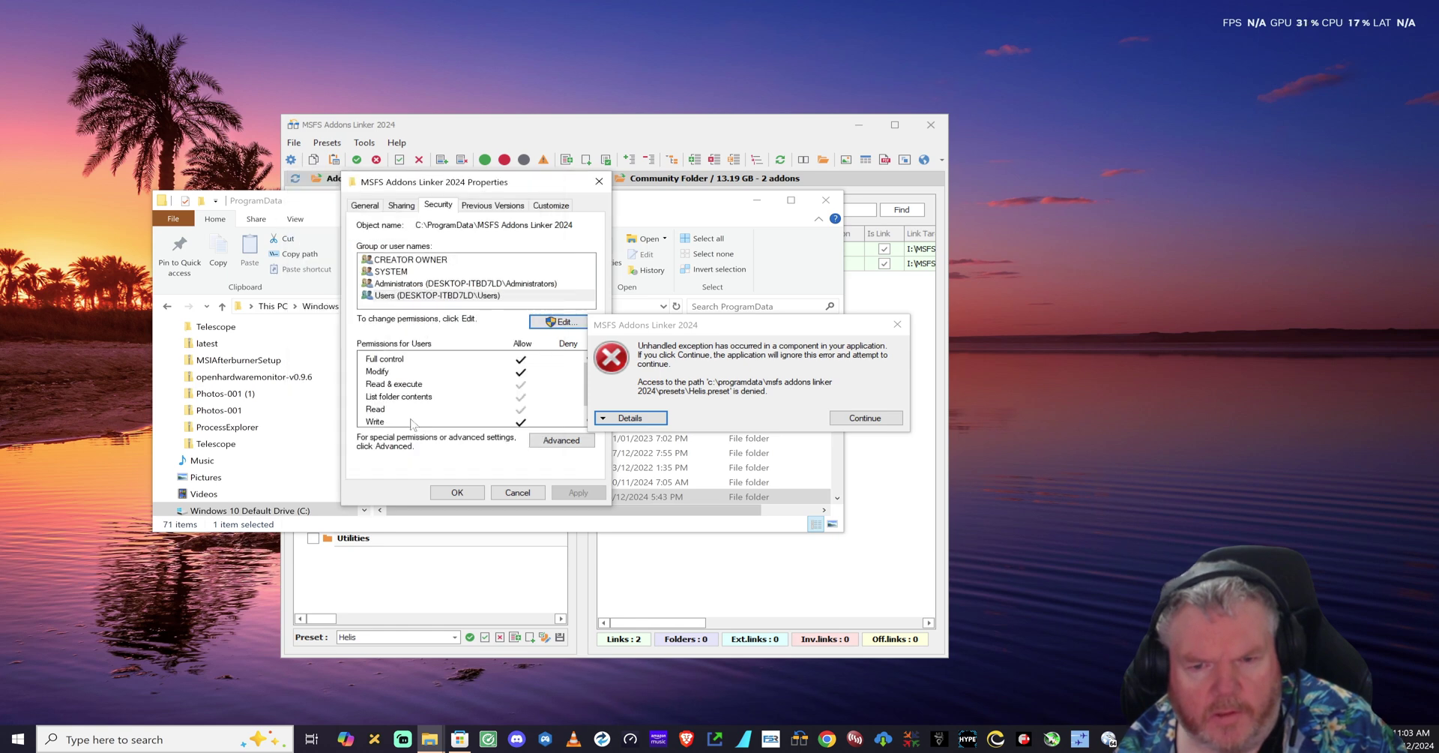
{"action": "left_click", "coordinate": [457, 492]}
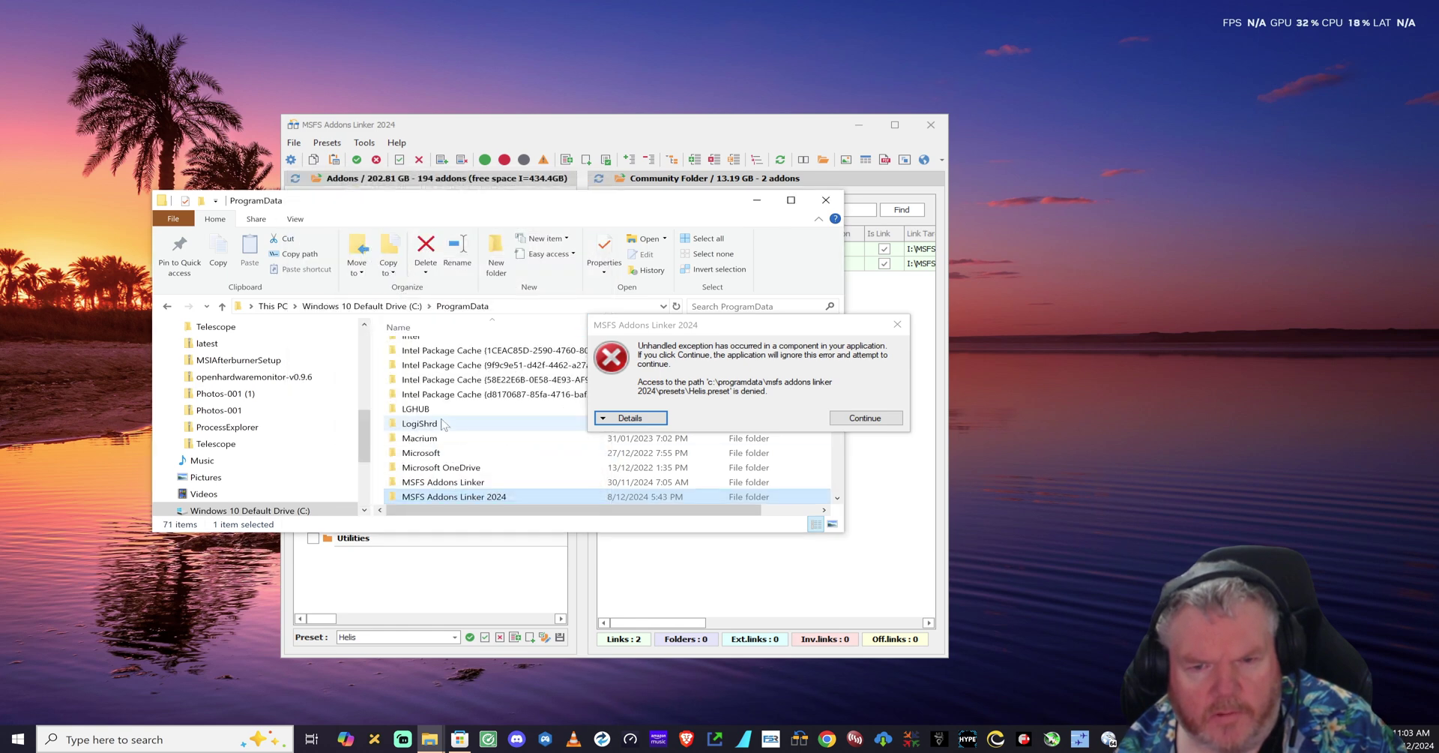
- Verify the Users group's permissions on the MSFS Addons Linker 2024 folder's Security tab
{"action": "right_click", "coordinate": [449, 498]}
{"action": "left_click", "coordinate": [488, 488]}
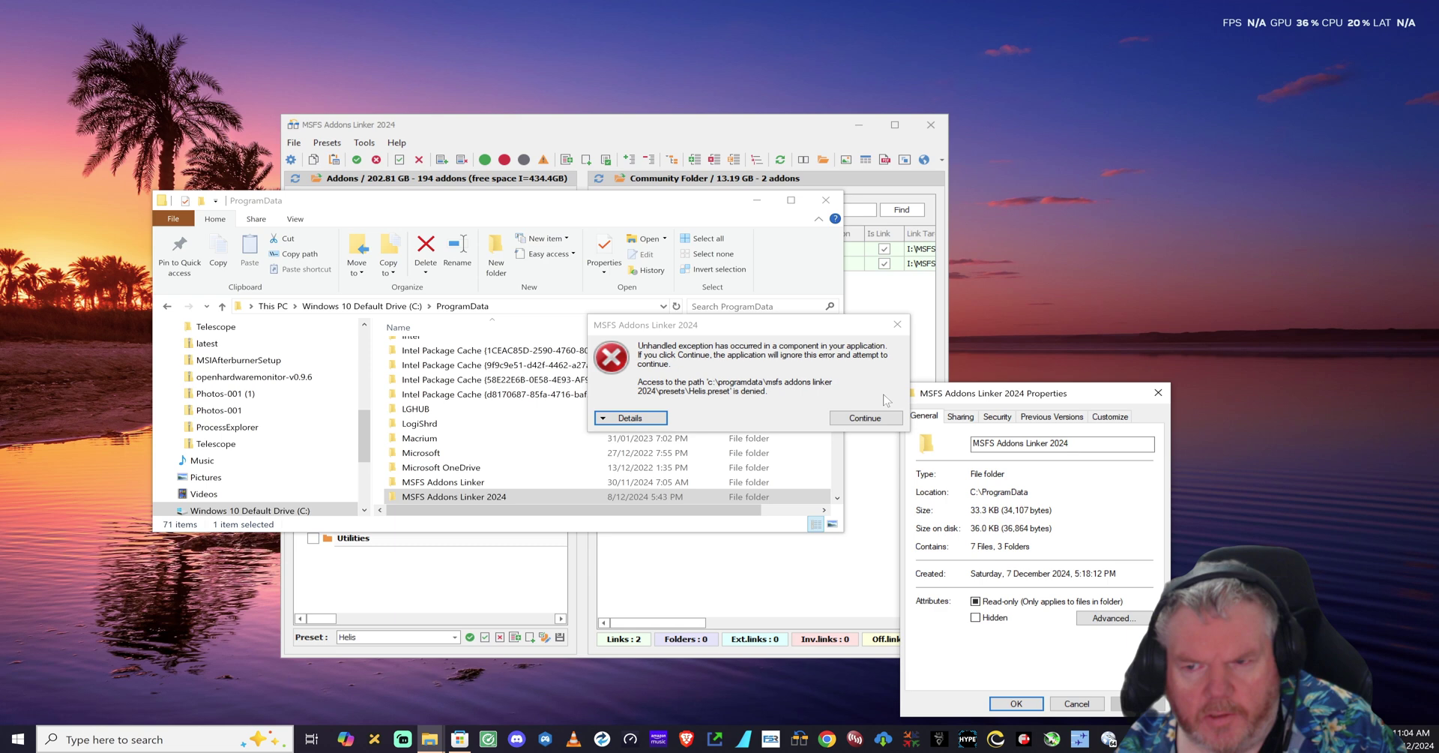
{"action": "left_click_drag", "start_coordinate": [1010, 400], "coordinate": [417, 215]}
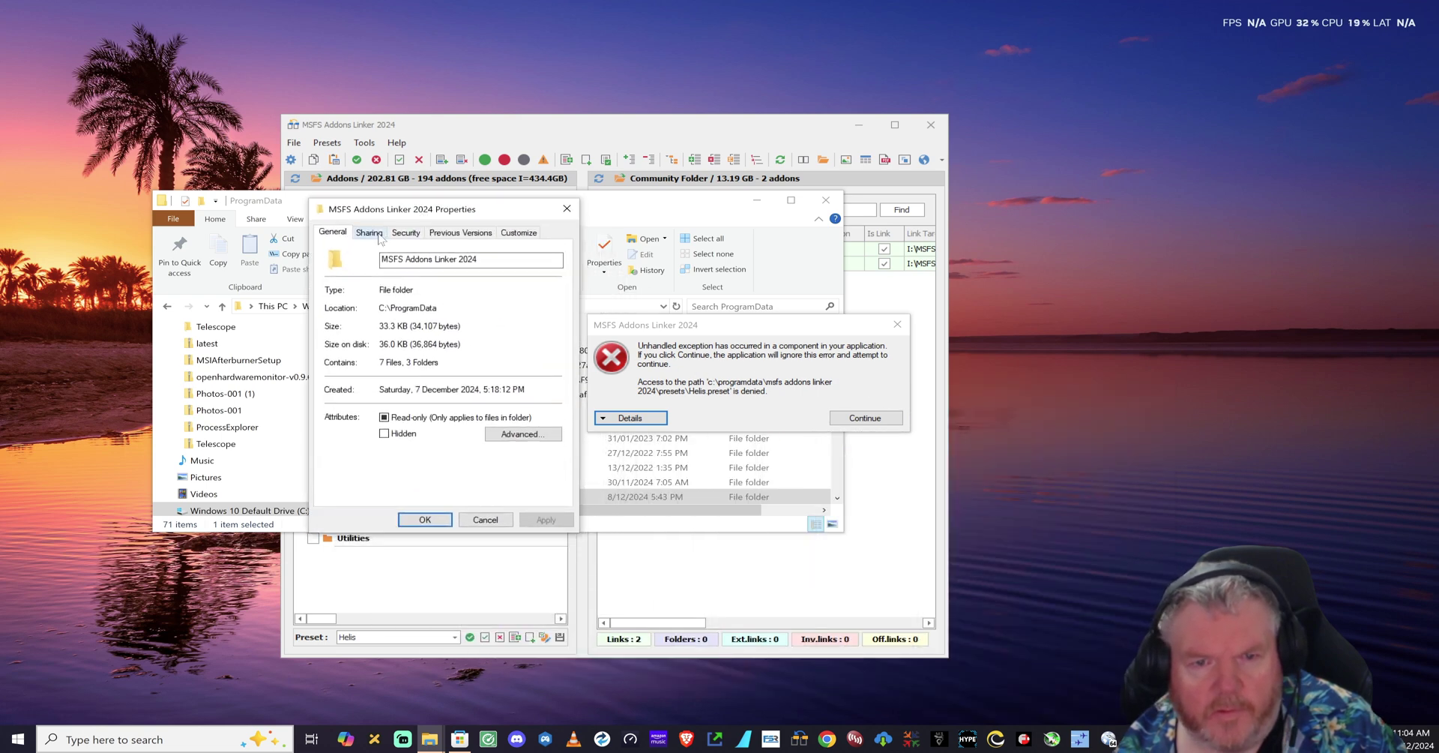
{"action": "left_click", "coordinate": [406, 235]}
{"action": "left_click", "coordinate": [378, 324]}
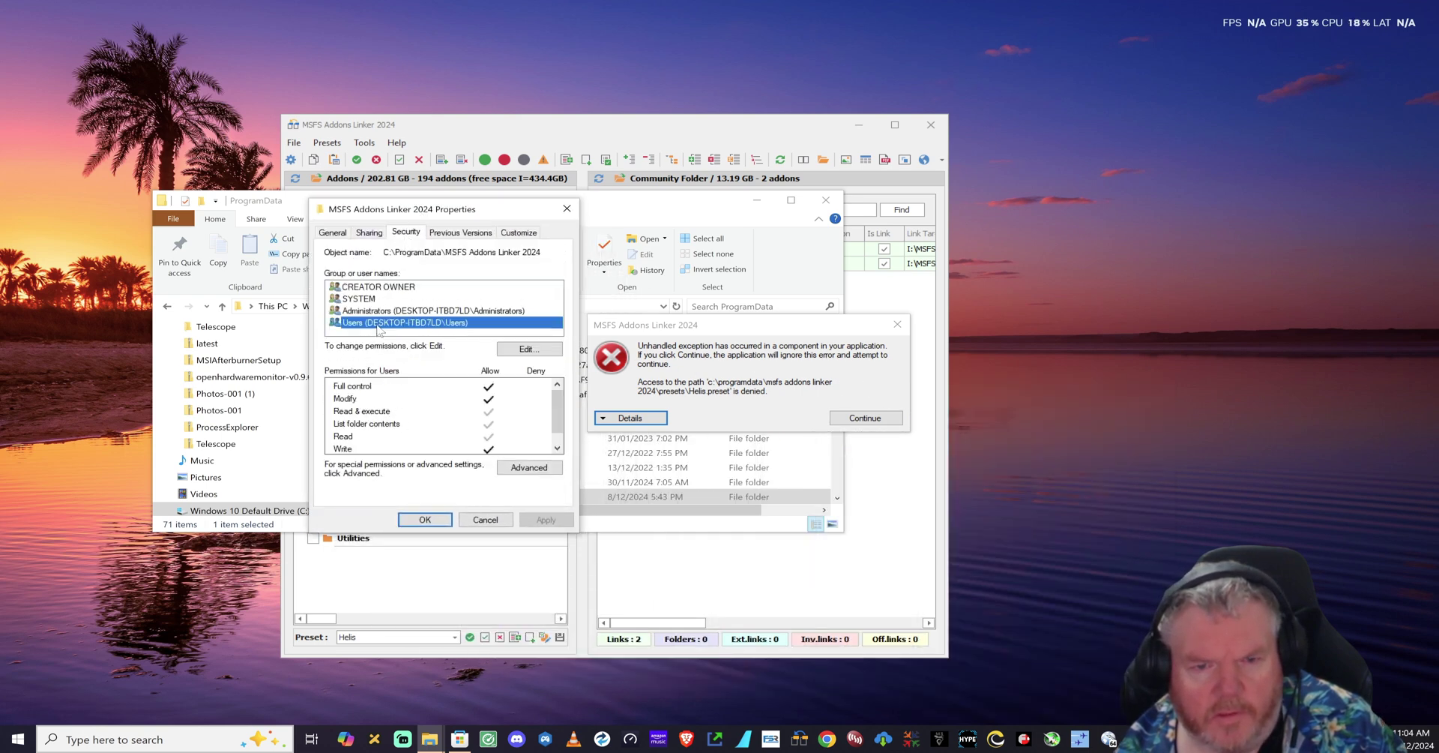
{"action": "left_click", "coordinate": [425, 519]}
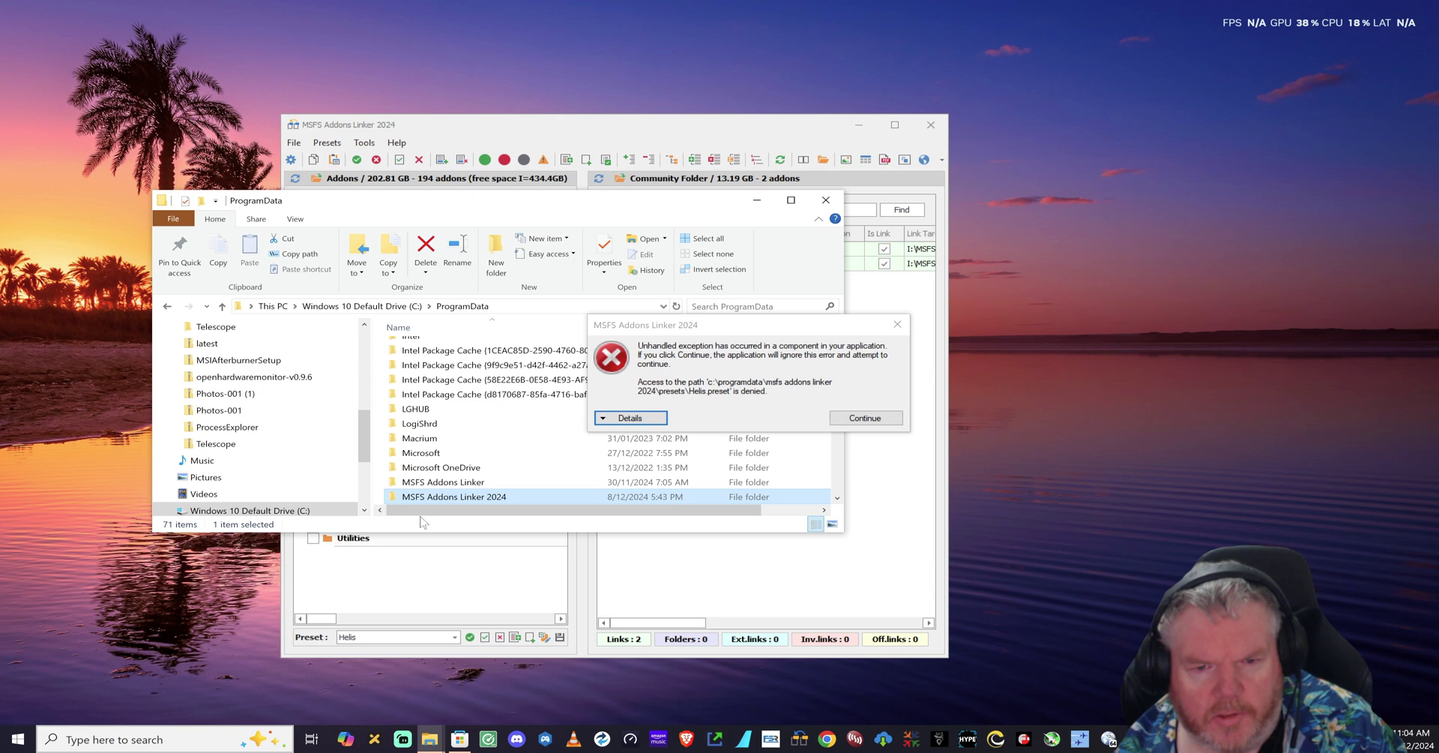
- Open the Presets folder and confirm Helis.preset now inherits Full control for Users
{"action": "double_click", "coordinate": [463, 497]}
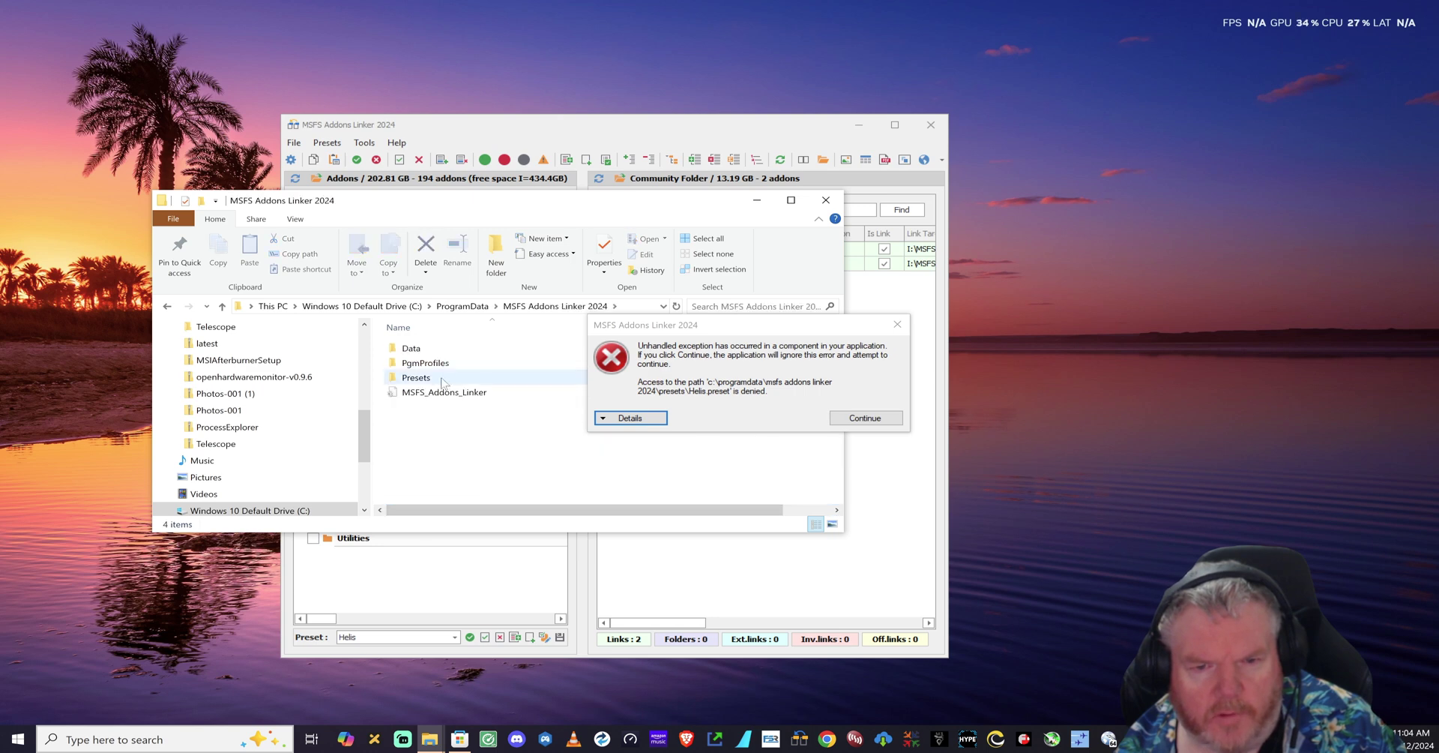
{"action": "double_click", "coordinate": [443, 380]}
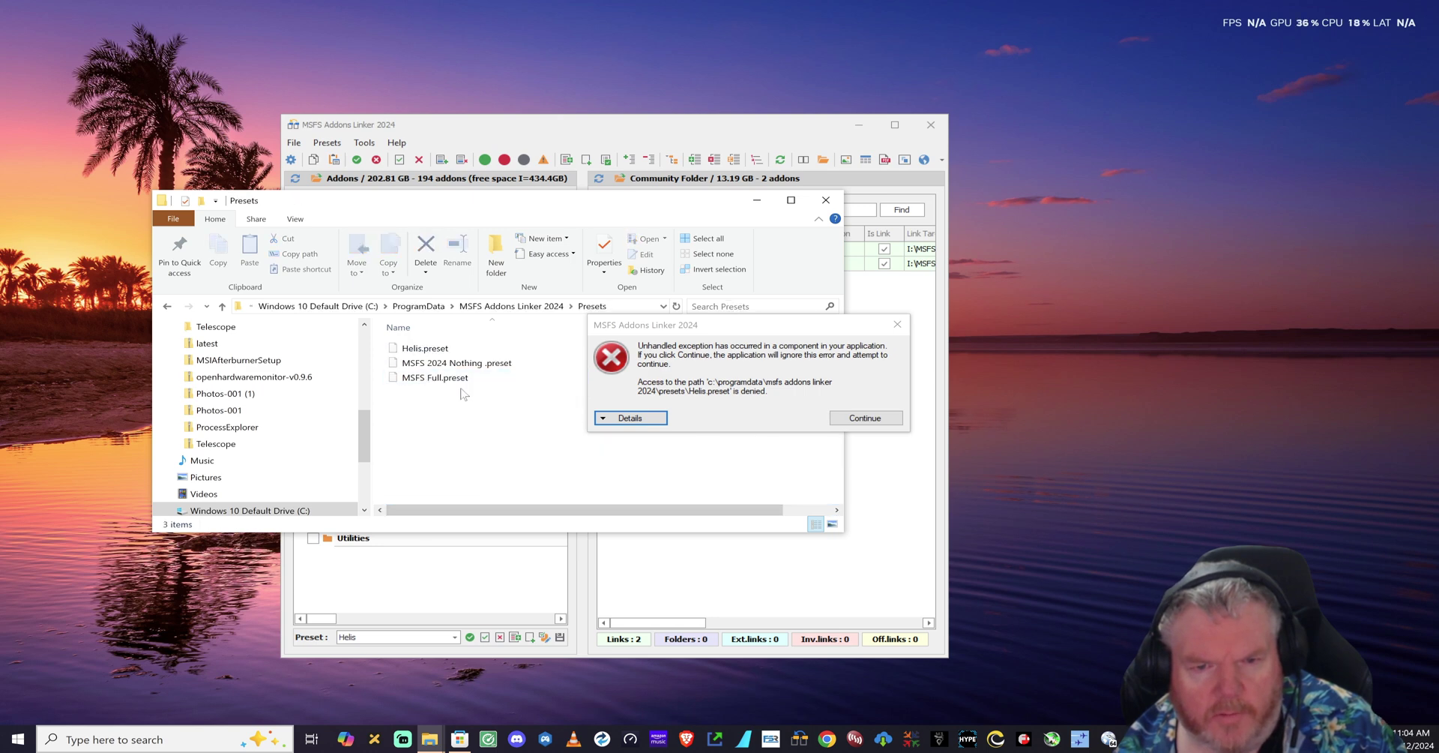
{"action": "right_click", "coordinate": [439, 351]}
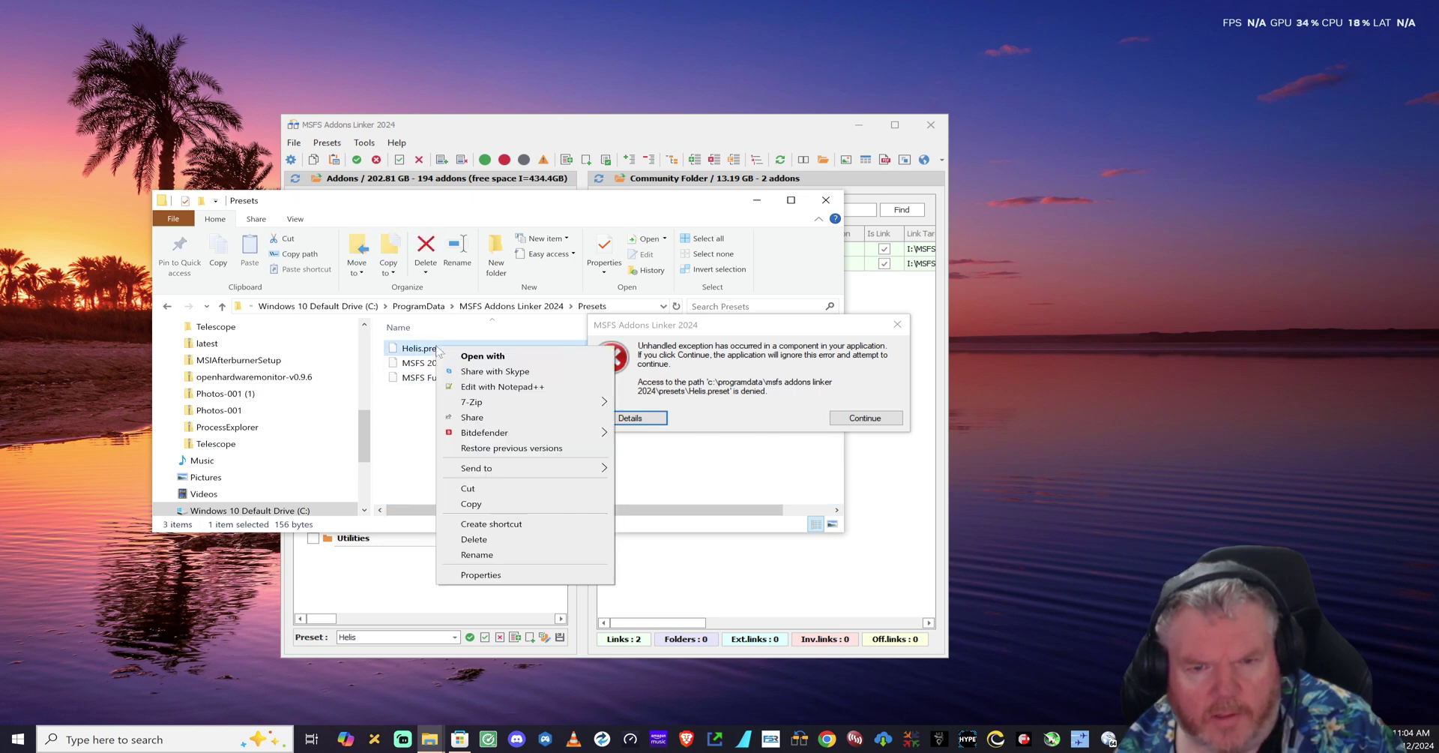
{"action": "left_click", "coordinate": [481, 574]}
{"action": "left_click_drag", "start_coordinate": [993, 375], "coordinate": [376, 225]}
{"action": "left_click", "coordinate": [315, 240]}
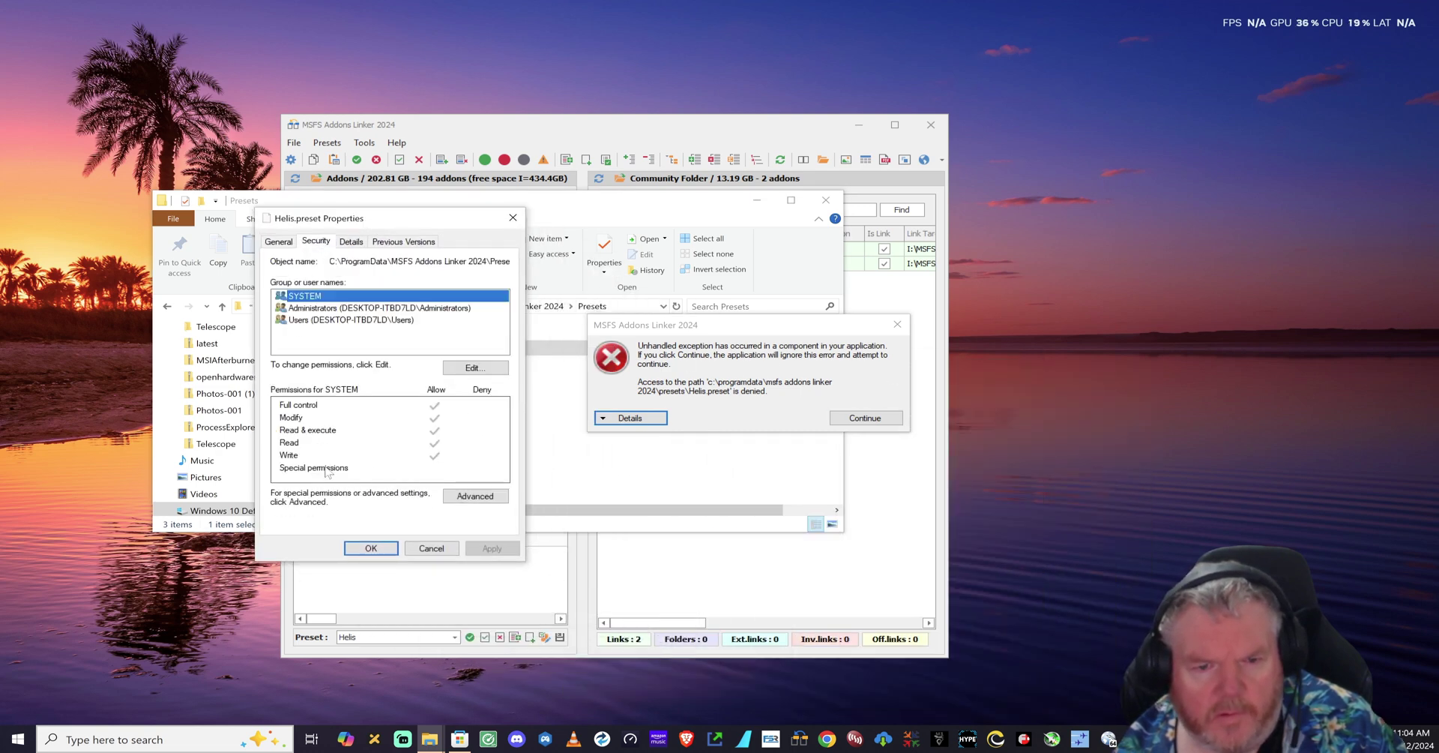
{"action": "left_click", "coordinate": [336, 320]}
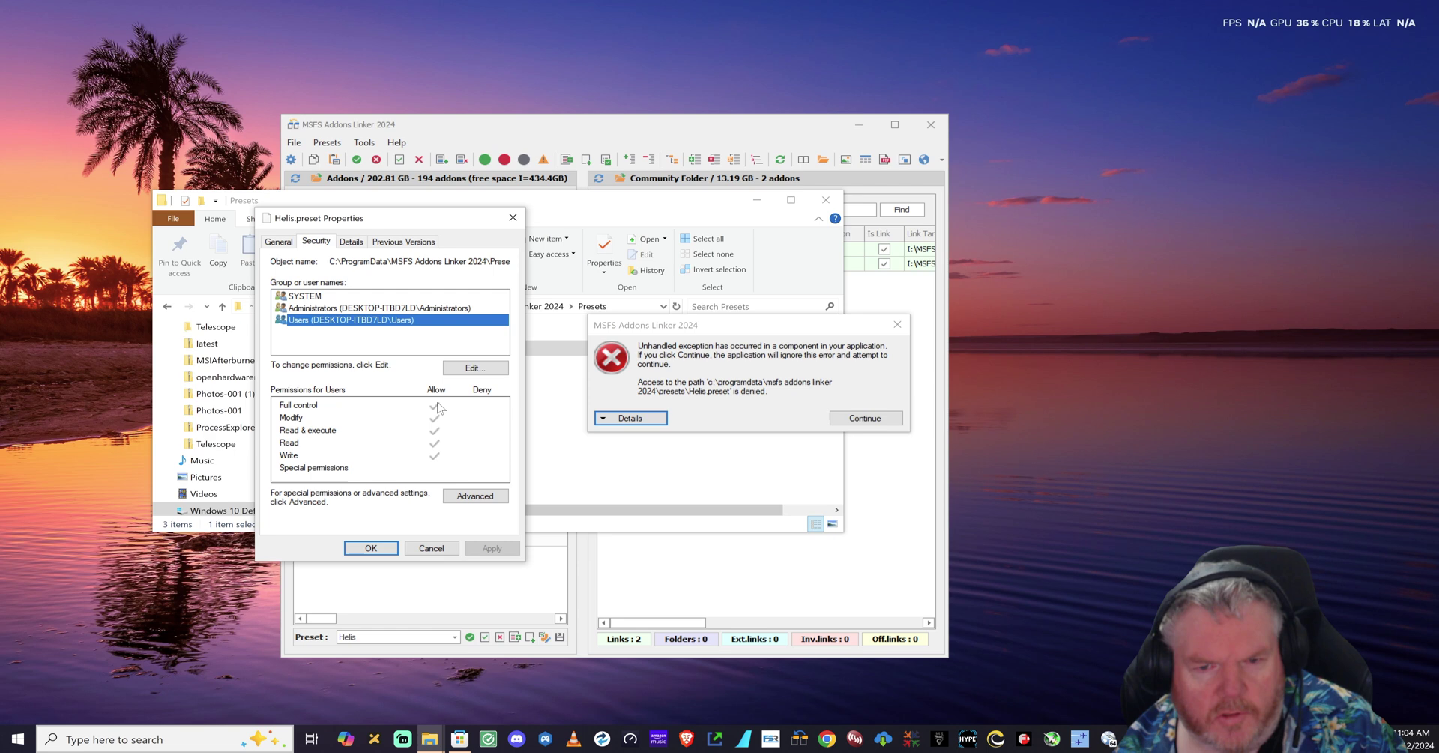
{"action": "left_click", "coordinate": [379, 550]}
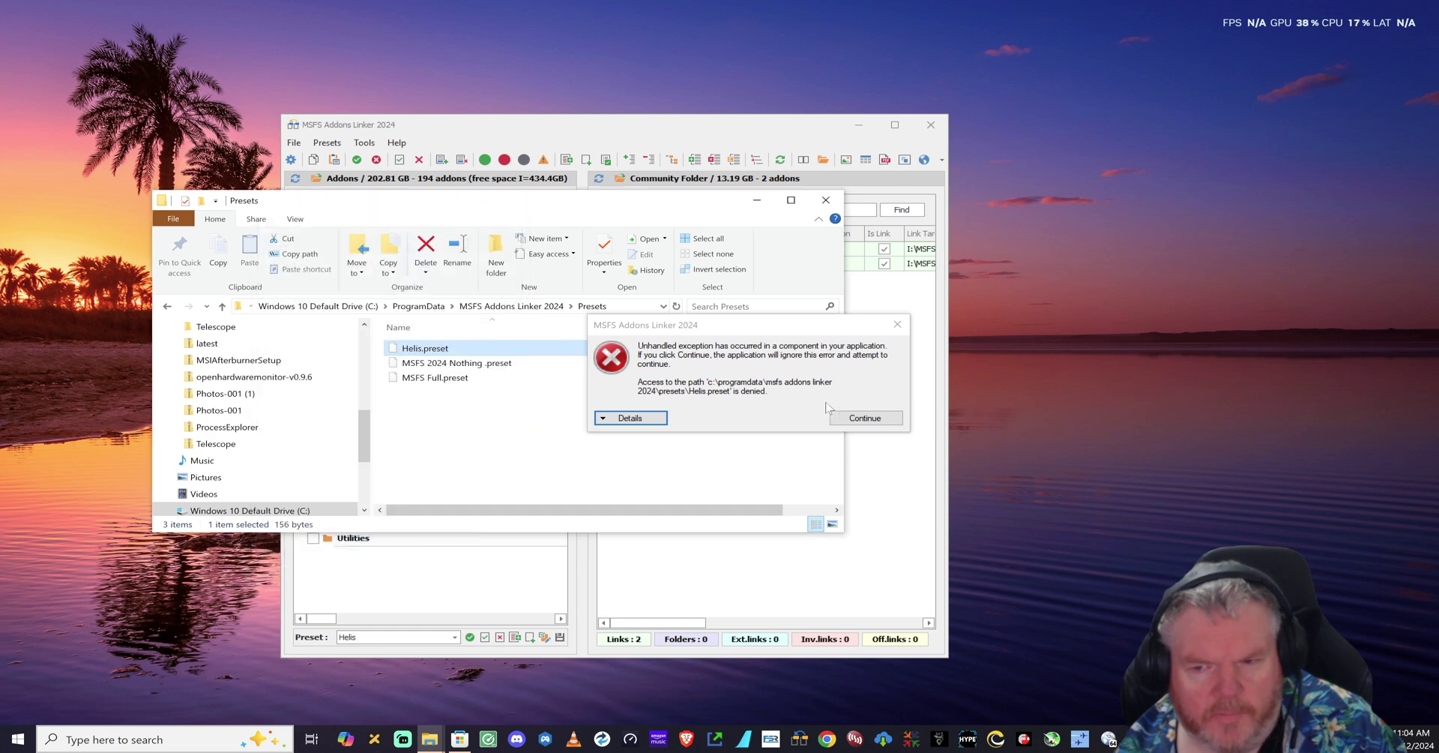
- Dismiss the error, re-toggle miltechsimulations-ch47d, and successfully update the Helis preset
{"action": "left_click", "coordinate": [865, 417]}
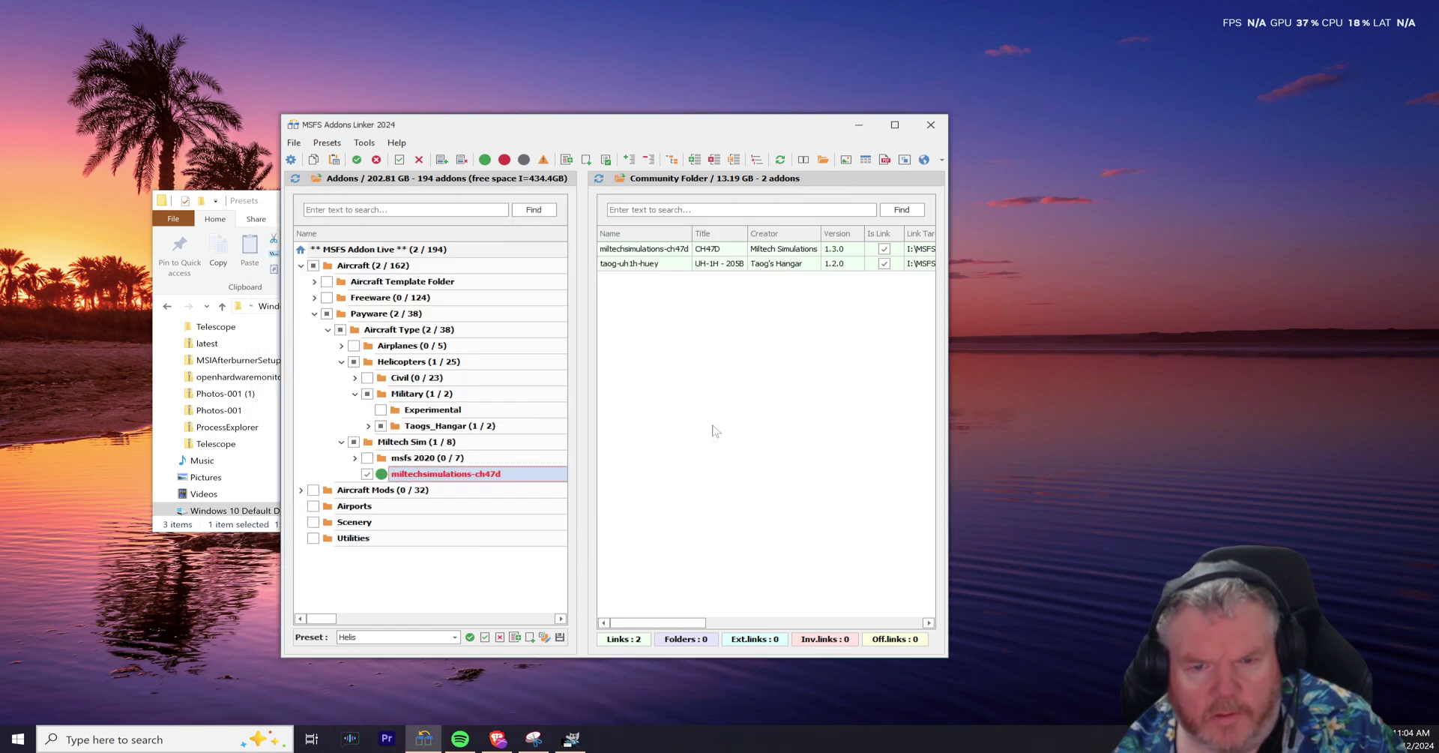
{"action": "left_click", "coordinate": [367, 474]}
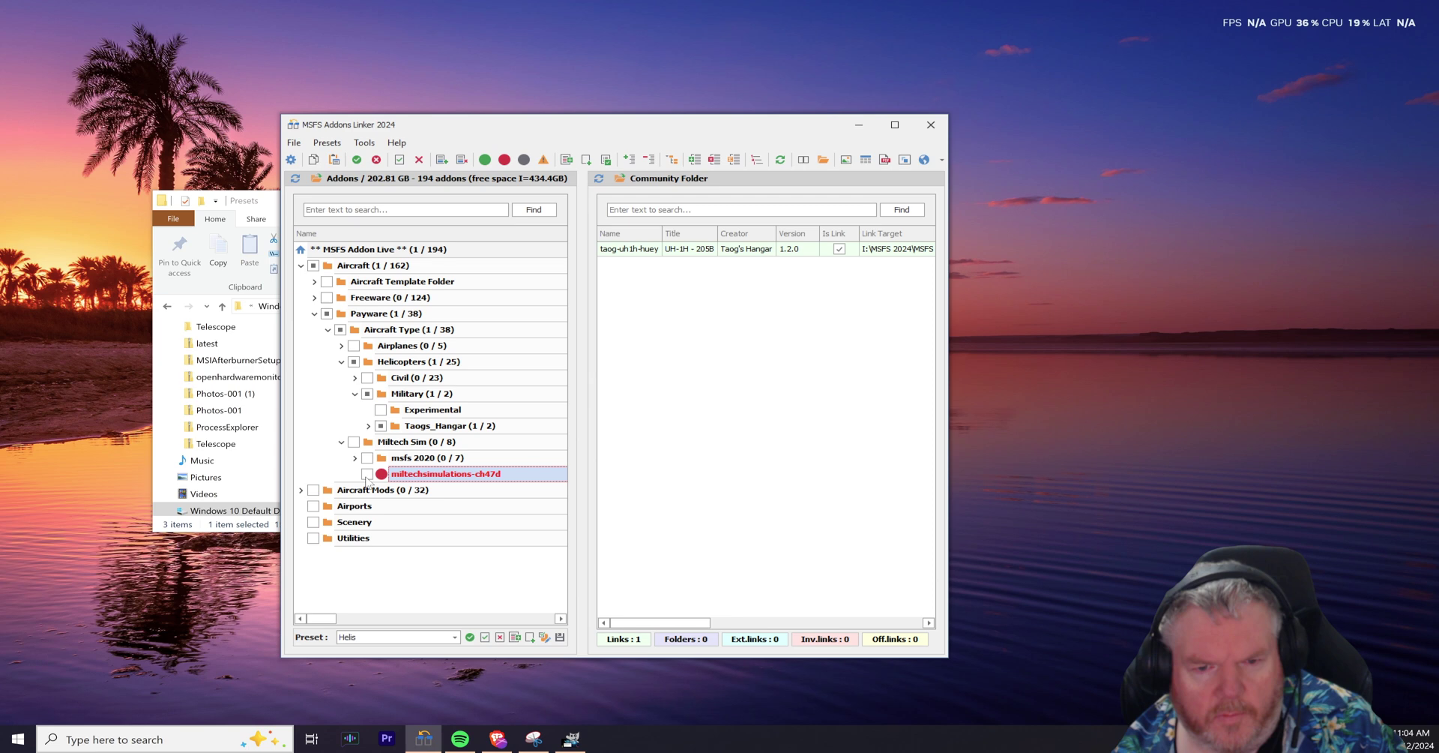
{"action": "left_click", "coordinate": [366, 474]}
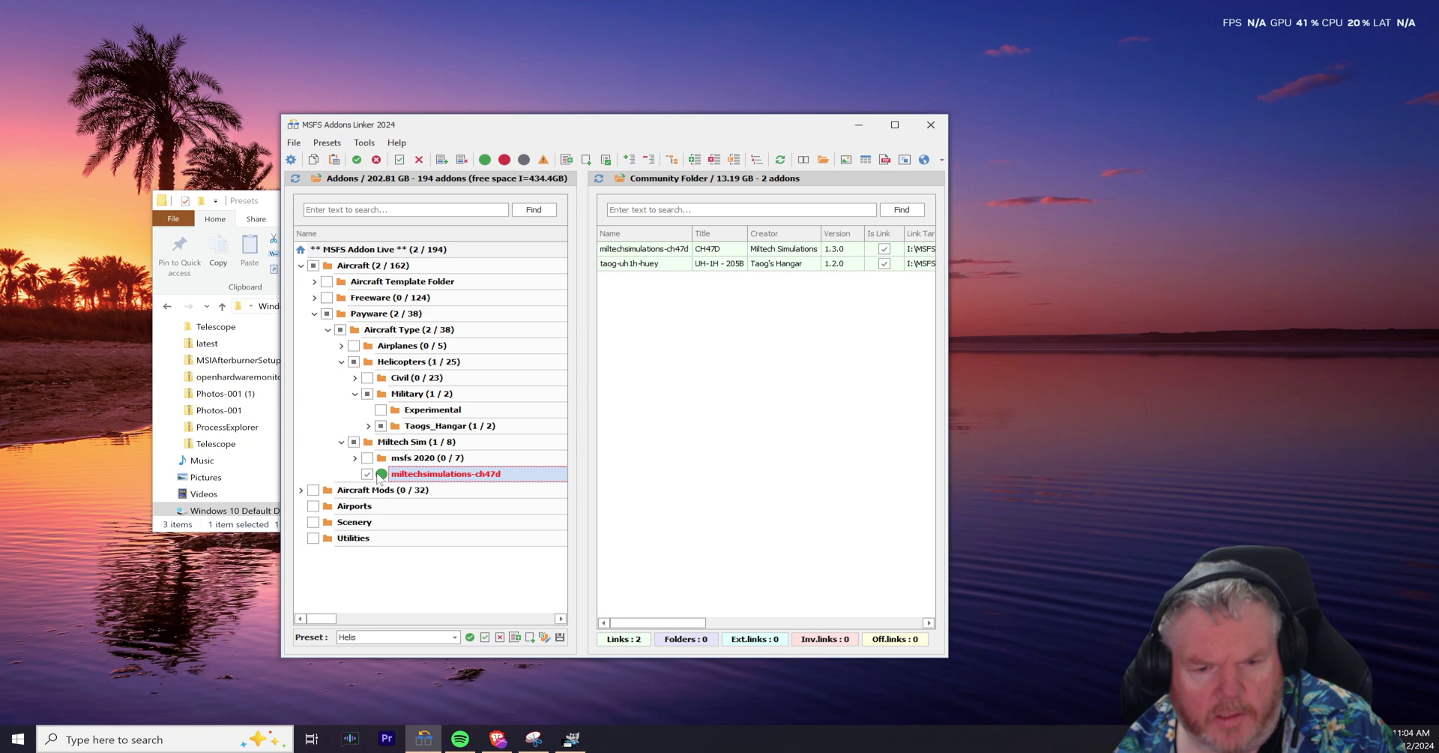
{"action": "left_click", "coordinate": [559, 638]}
{"action": "left_click", "coordinate": [573, 424]}
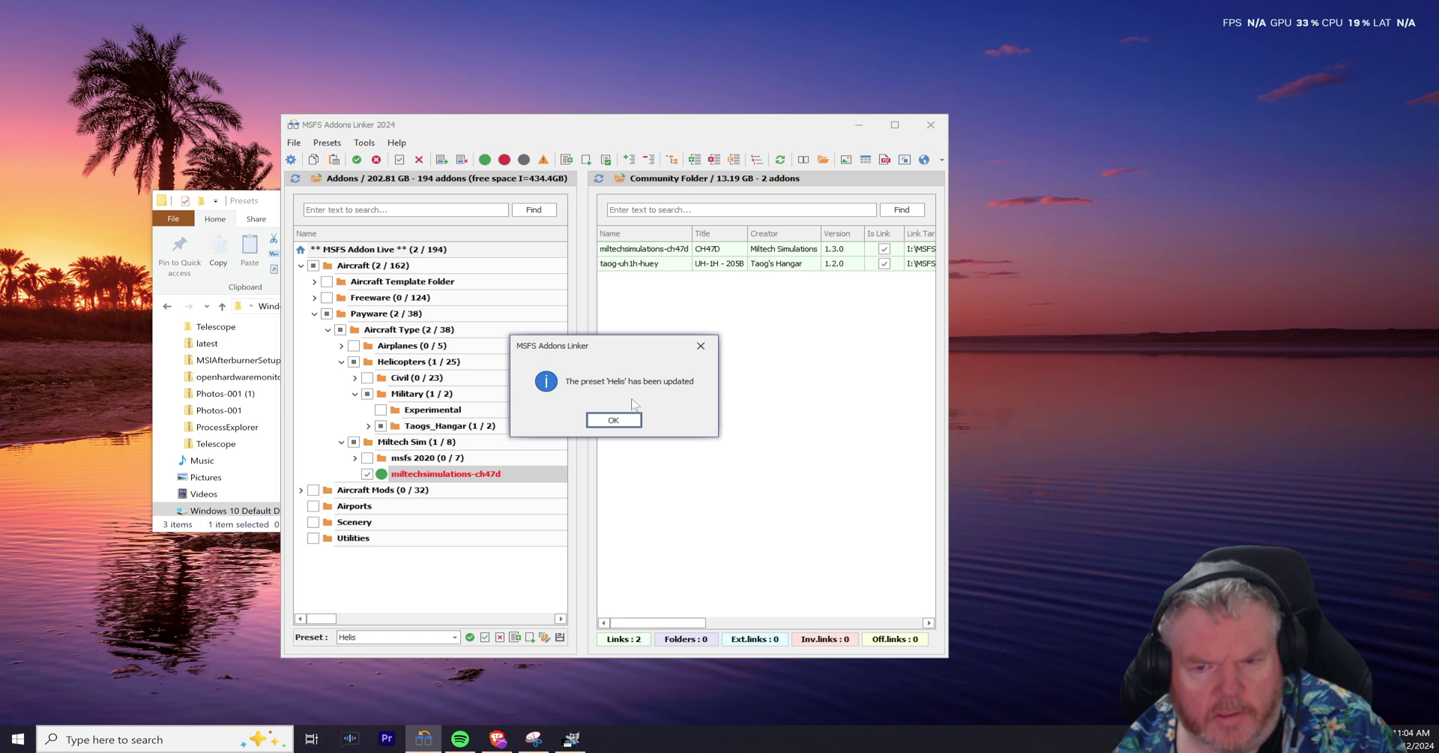
{"action": "left_click", "coordinate": [614, 419]}
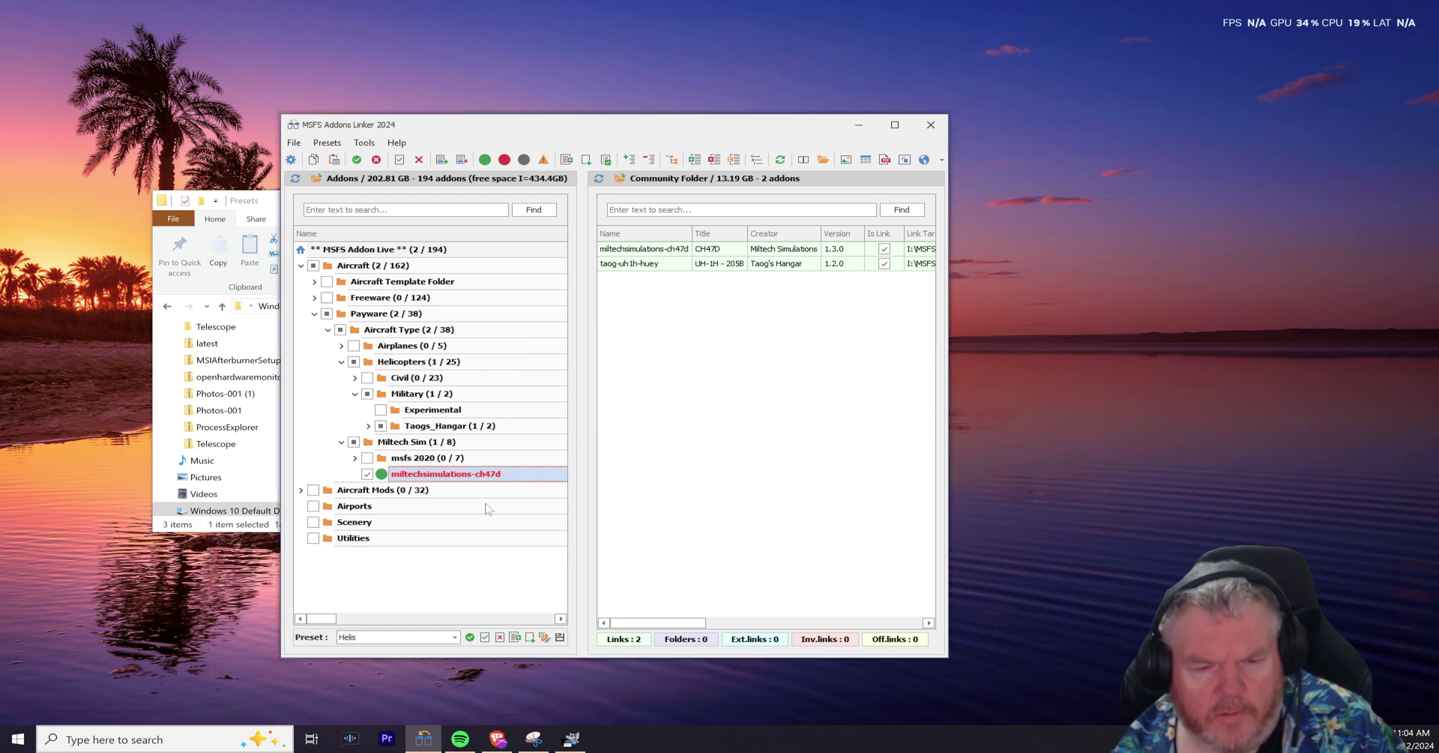
- Confirm Helis.preset's Date modified reads 13/12/2024 11:04 AM, then drag the linker window wider
{"action": "left_click", "coordinate": [274, 208]}
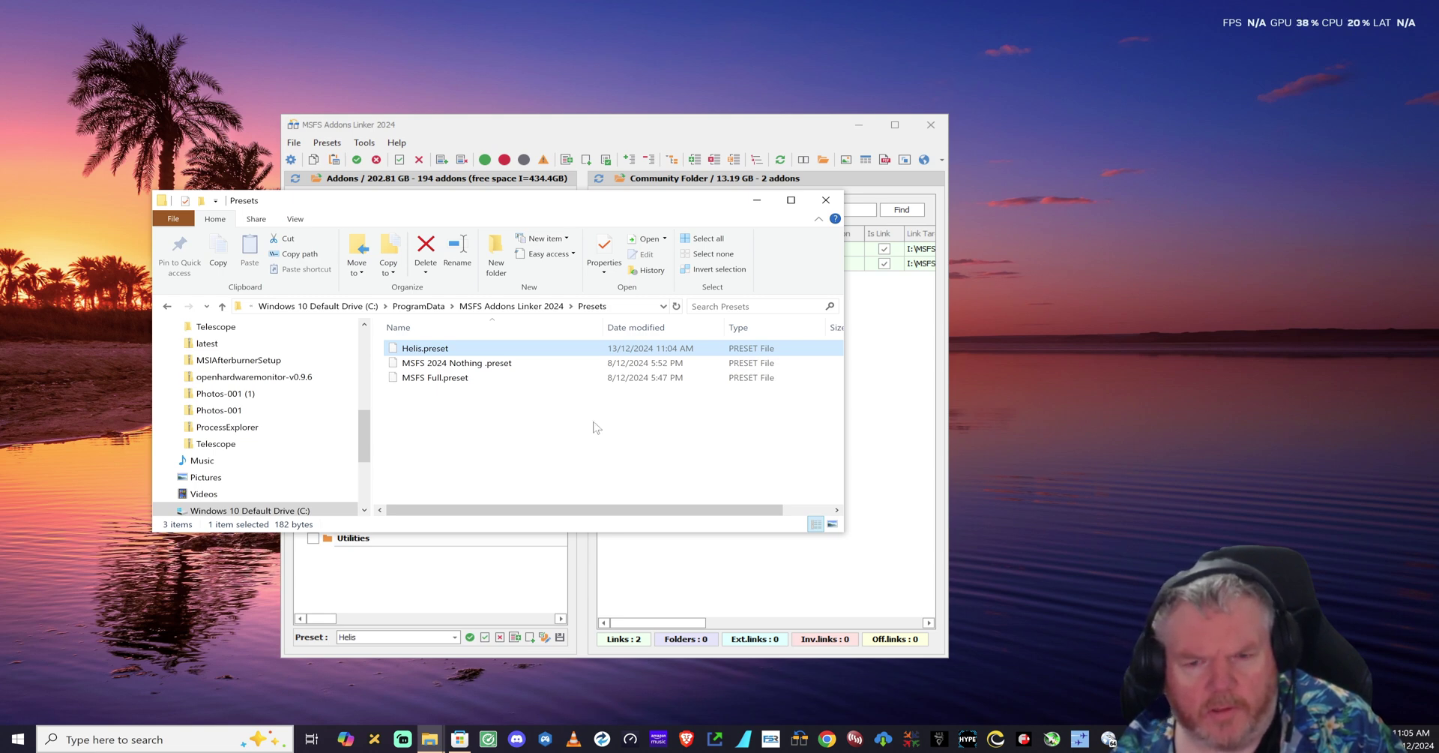
{"action": "left_click_drag", "start_coordinate": [555, 204], "coordinate": [685, 221]}
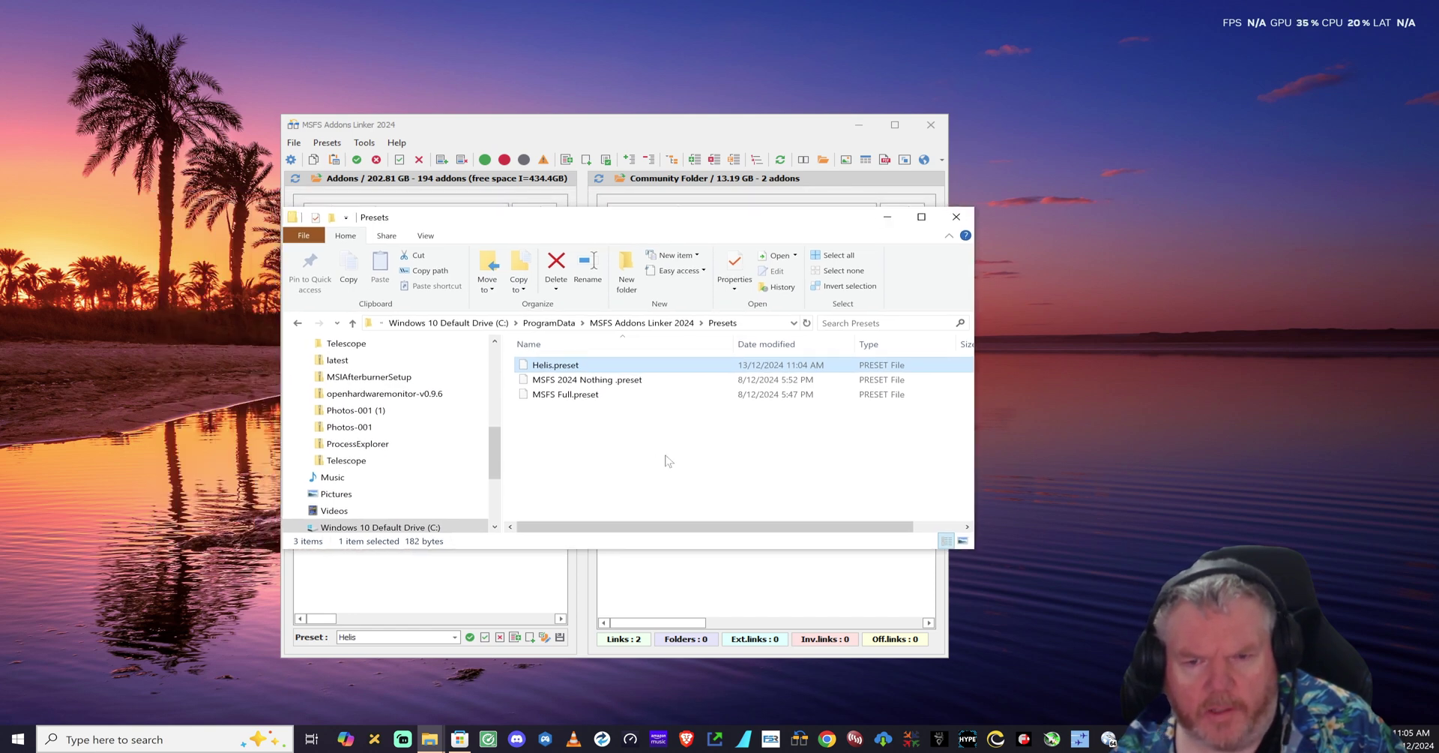
{"action": "left_click", "coordinate": [513, 568]}
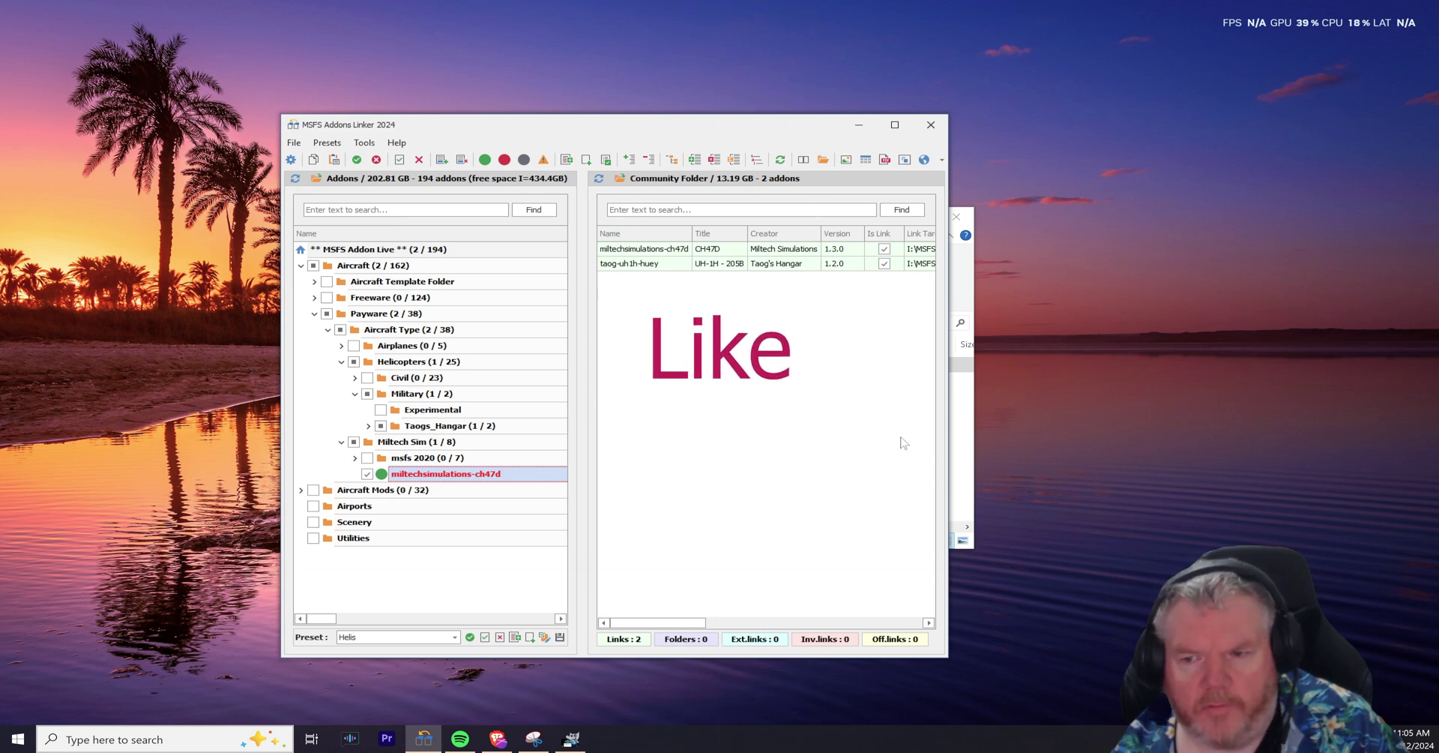
{"action": "left_click_drag", "start_coordinate": [949, 428], "coordinate": [1102, 428]}
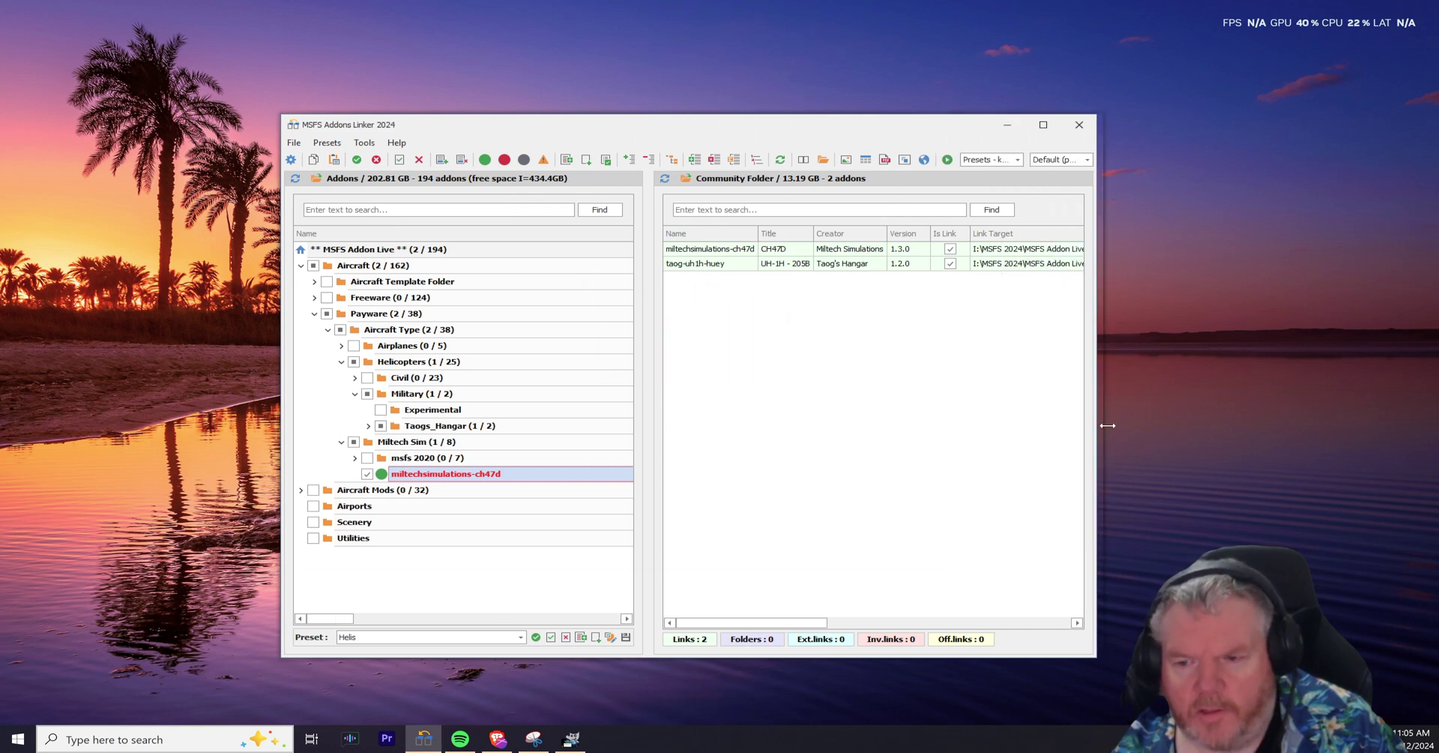